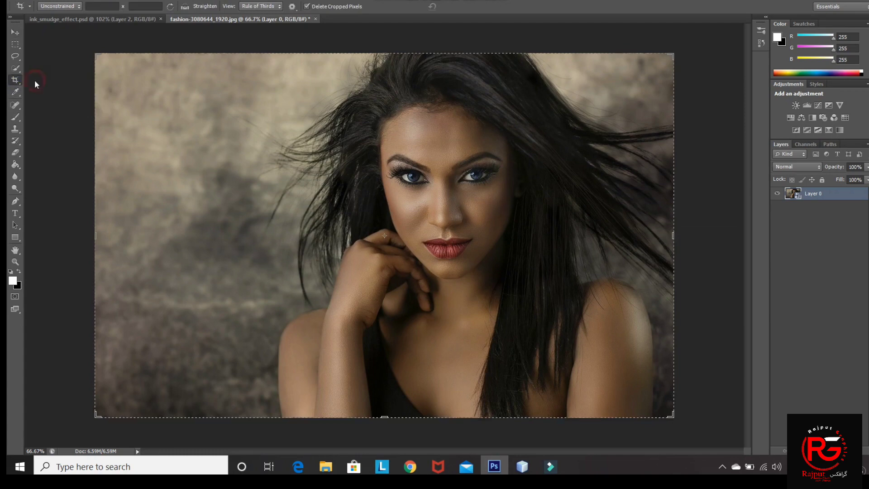
# Crop the photo tightly around the woman's face, hair and hand, trimming both sides and the lower part
pyautogui.moveTo(96, 237); pyautogui.dragTo(188, 235)
pyautogui.moveTo(389, 417); pyautogui.dragTo(390, 359)
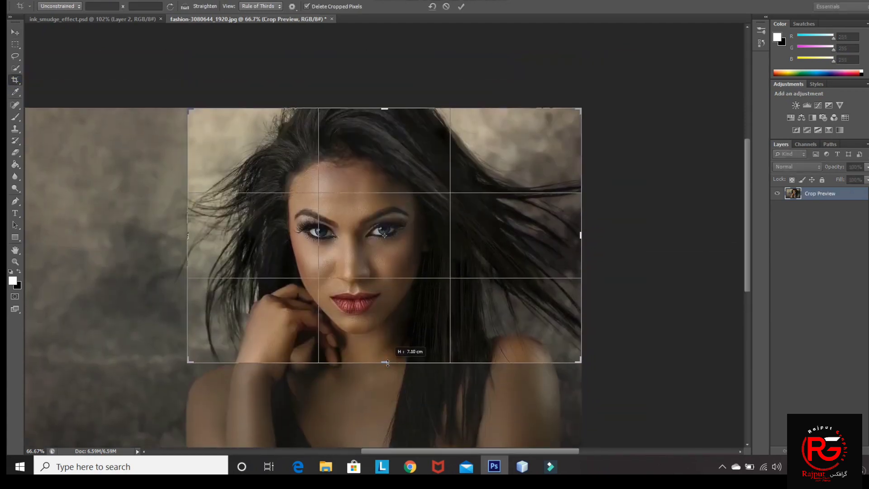
pyautogui.moveTo(581, 235); pyautogui.dragTo(553, 235)
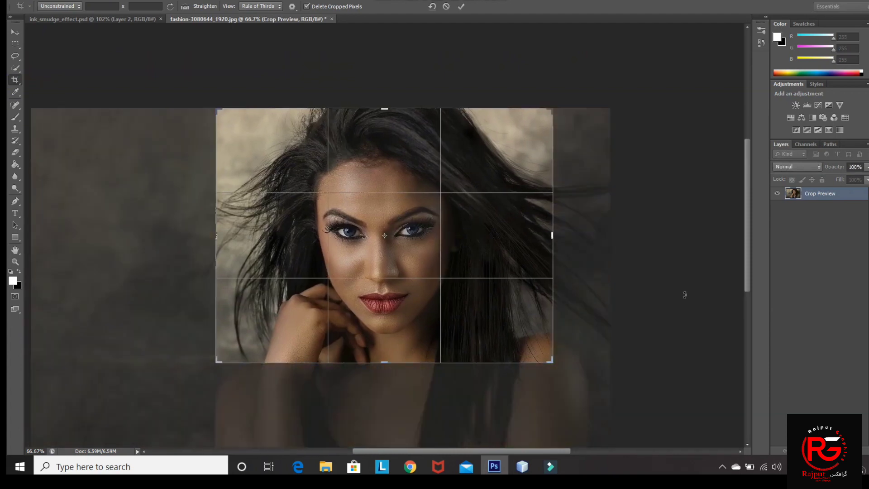
pyautogui.click(462, 6)
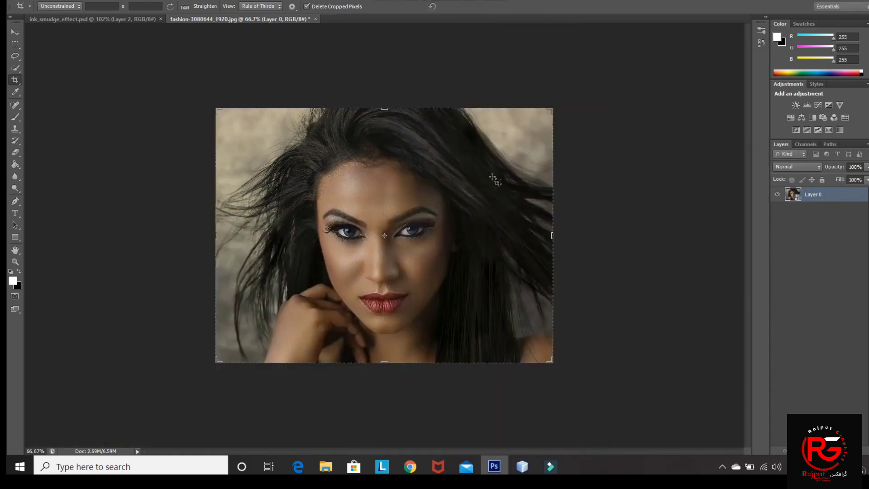
pyautogui.click(155, 1)
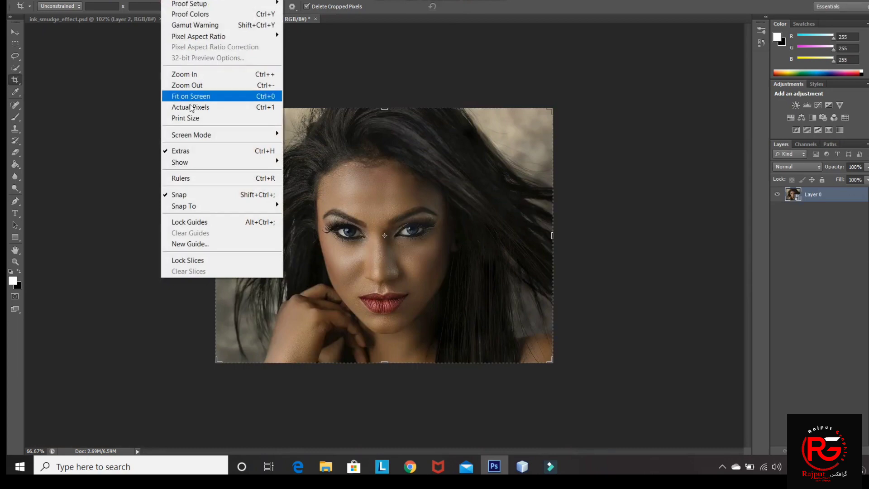
pyautogui.click(192, 96)
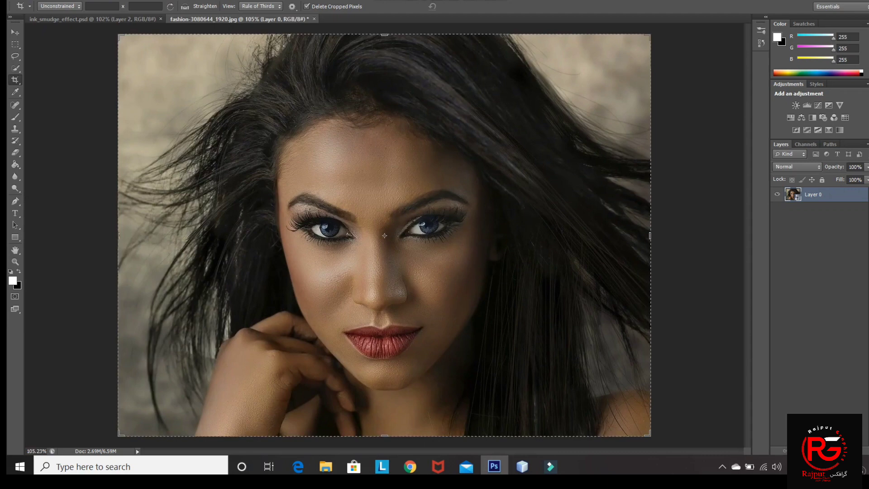
# Add a new layer filled with white ffffff and place it beneath the portrait layer
pyautogui.hotkey('ctrl', 'shift', 'alt', 'n')
pyautogui.click(11, 168)
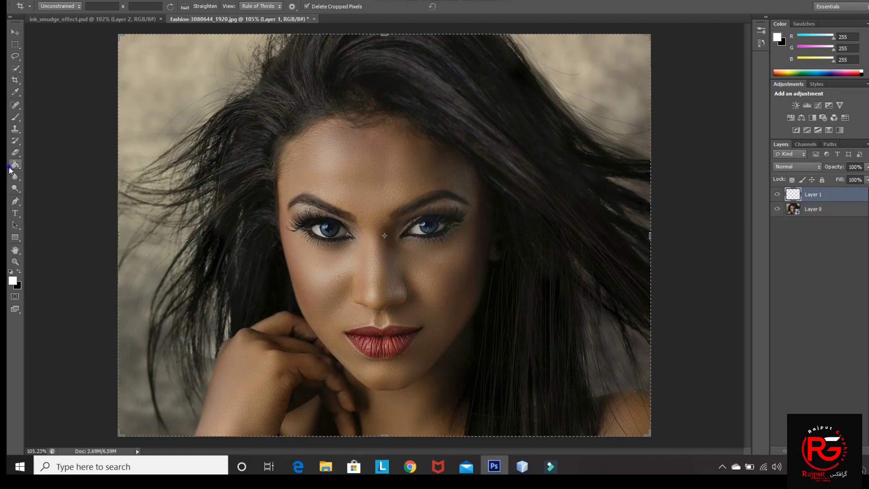
pyautogui.click(10, 166)
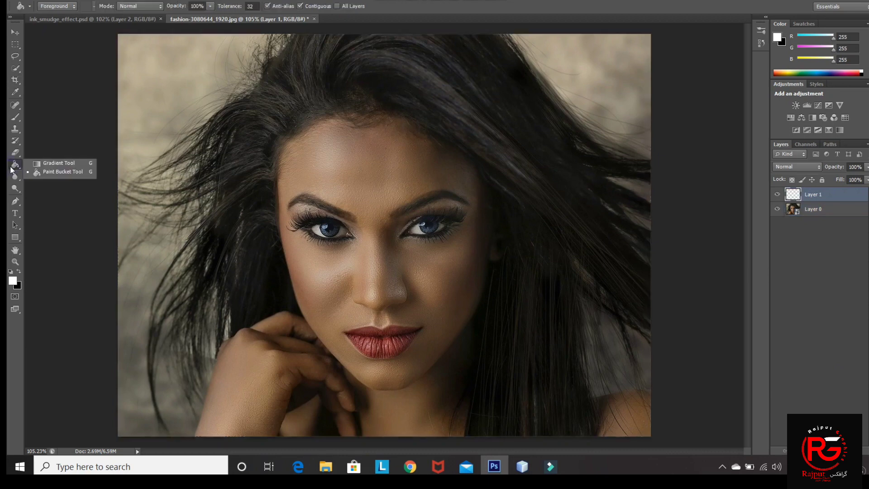
pyautogui.click(35, 172)
pyautogui.click(11, 283)
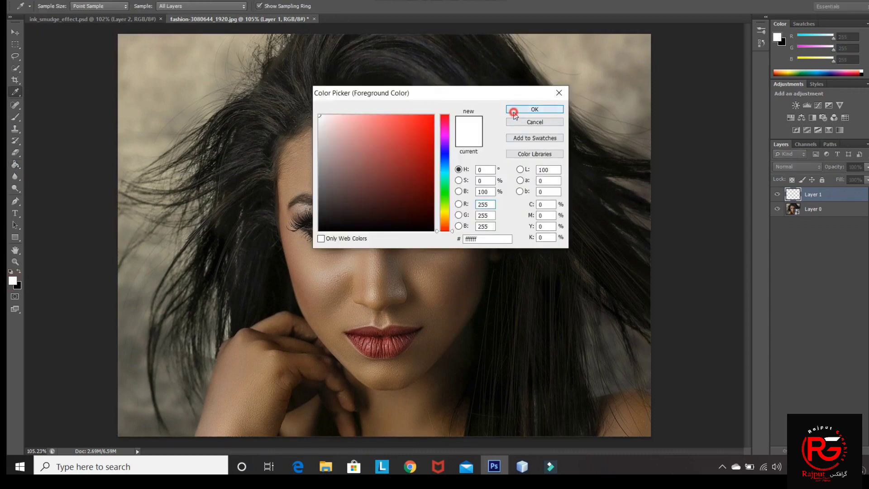
pyautogui.click(516, 109)
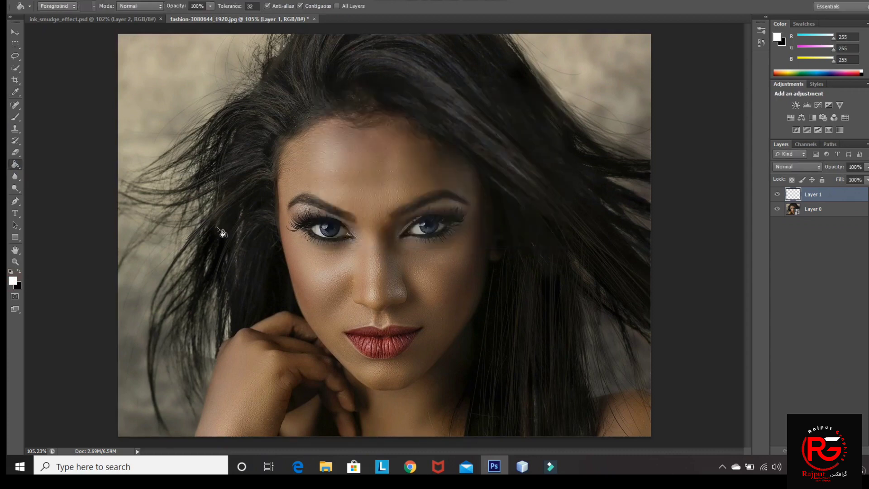
pyautogui.click(220, 258)
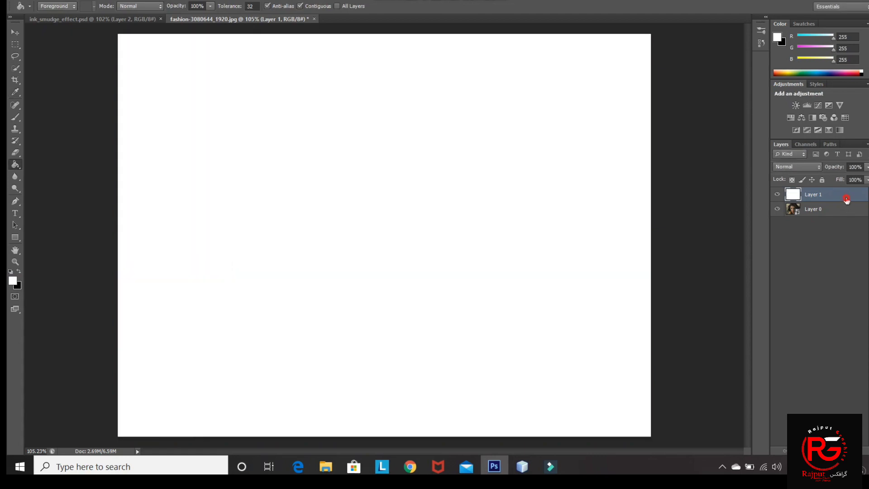
pyautogui.moveTo(846, 199); pyautogui.dragTo(840, 236)
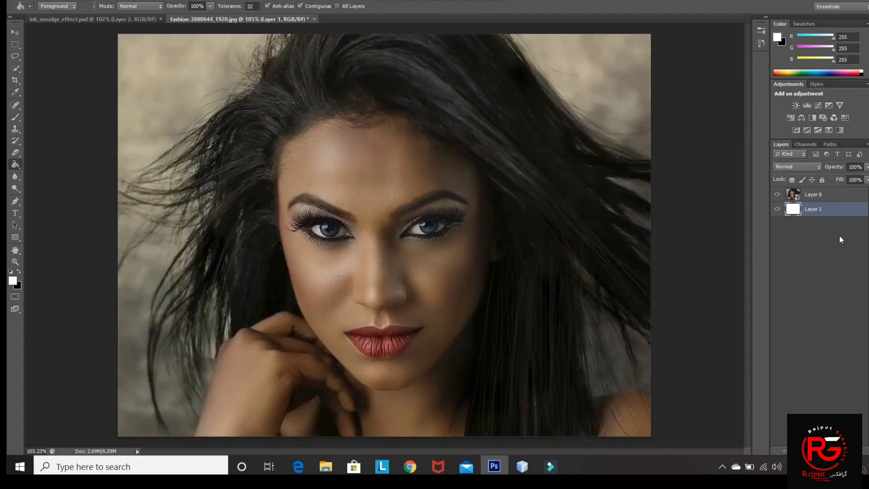
# Apply the Artistic Dry Brush filter to the portrait layer with Brush Size 10, Brush Detail 10 and Texture 1
pyautogui.click(818, 197)
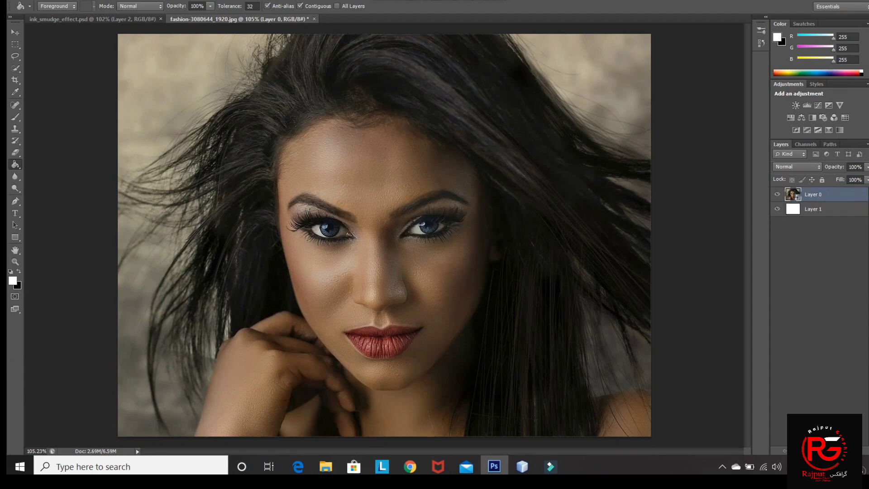
pyautogui.click(154, 1)
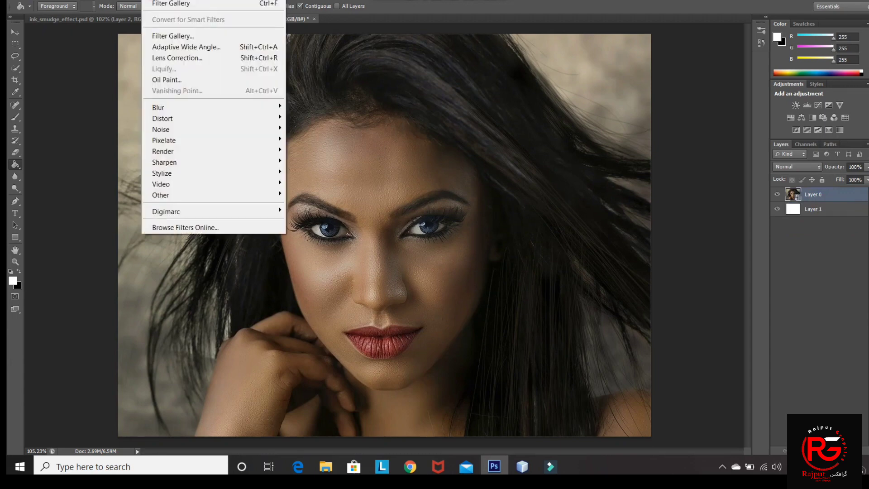
pyautogui.click(160, 37)
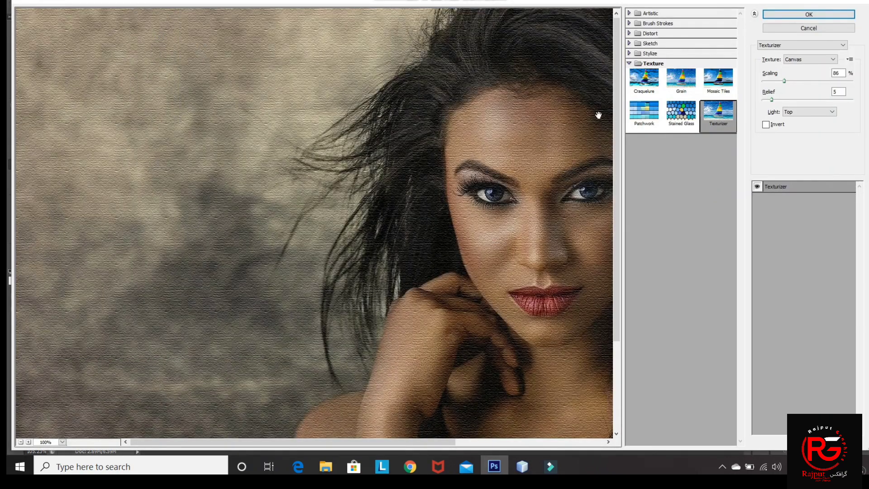
pyautogui.click(629, 14)
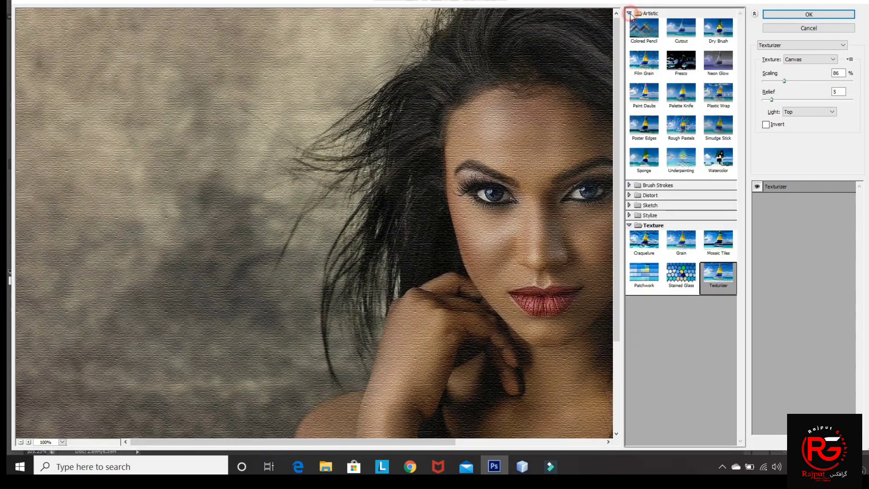
pyautogui.click(721, 38)
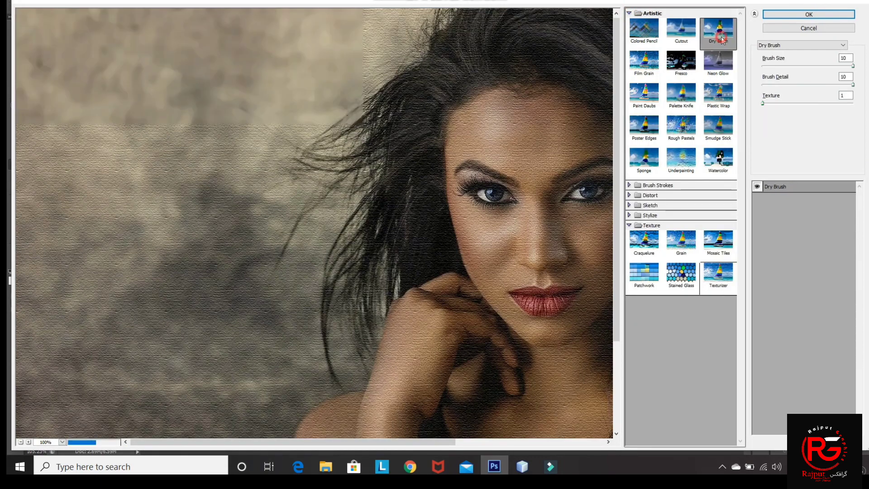
pyautogui.click(21, 441)
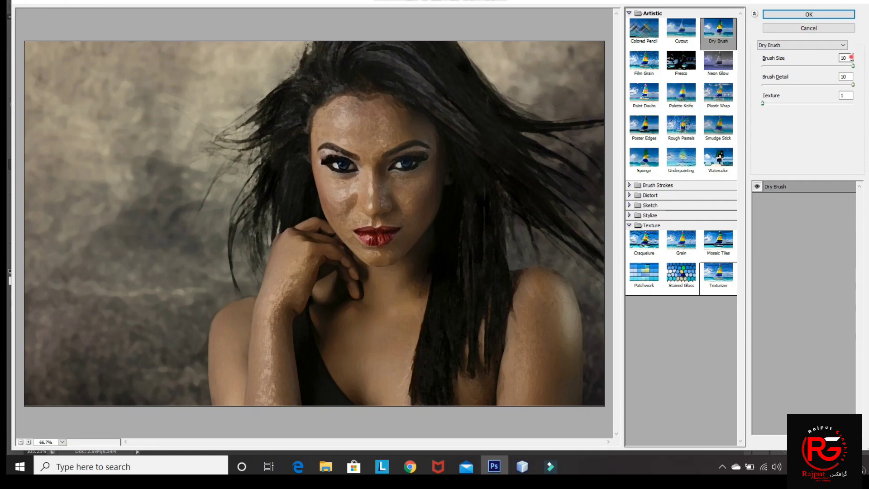
pyautogui.click(850, 76)
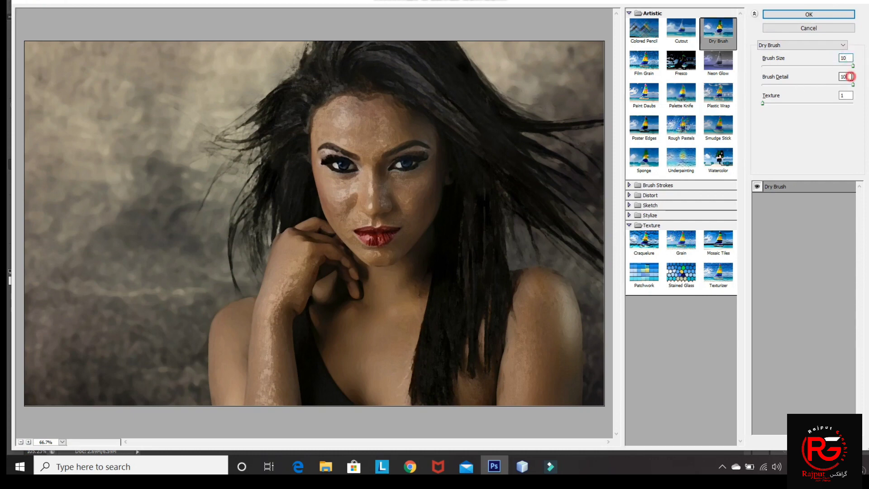
pyautogui.click(796, 16)
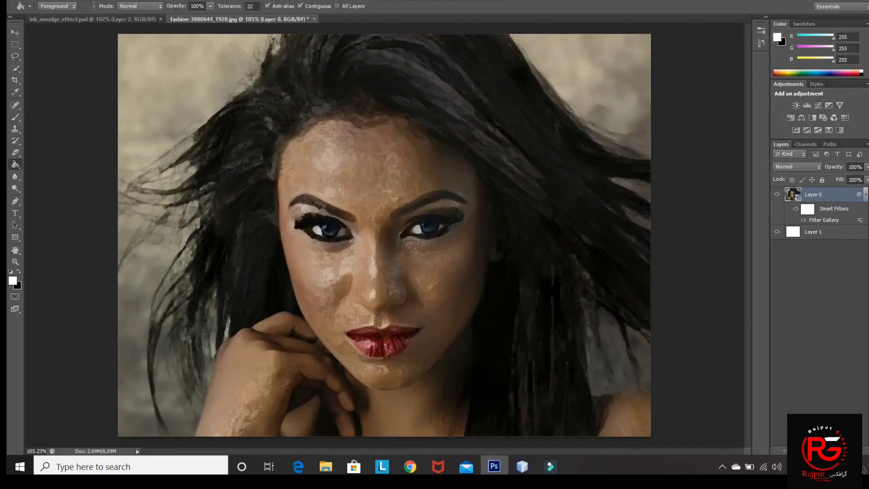
# Put the portrait layer in a group and add a layer mask to the group
pyautogui.hotkey('ctrl', 'g')
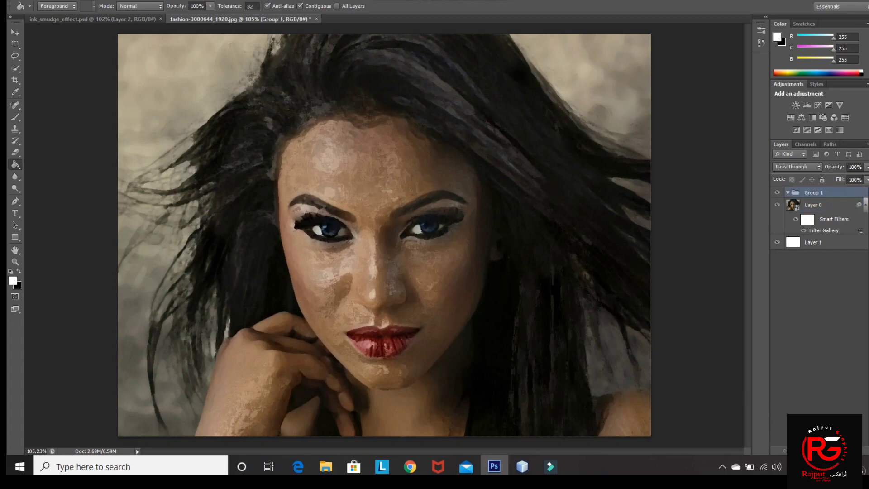
pyautogui.click(808, 451)
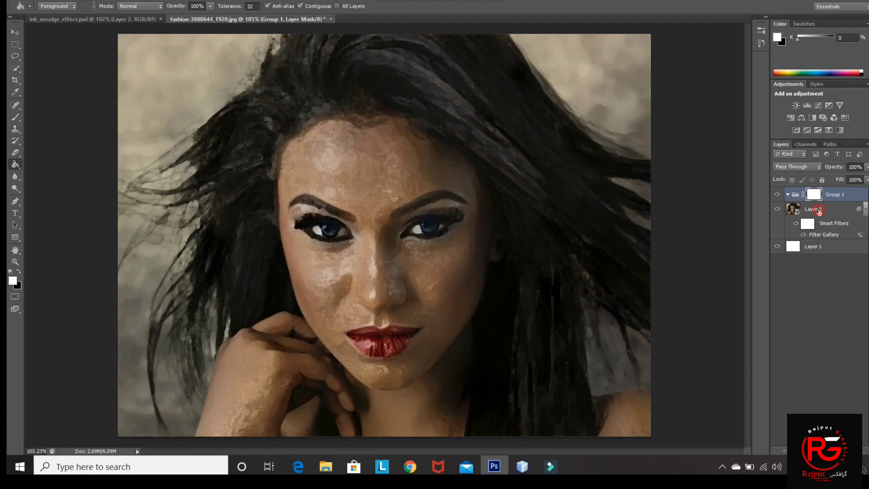
# Copy the whole filtered portrait and paste it into the group's layer mask
pyautogui.click(814, 211)
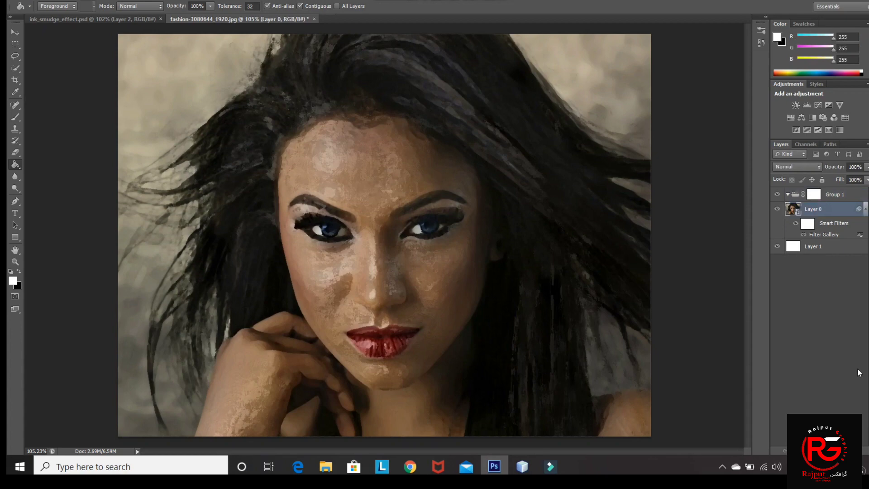
pyautogui.hotkey('ctrl', 'a')
pyautogui.hotkey('ctrl', 'd')
pyautogui.click(812, 195)
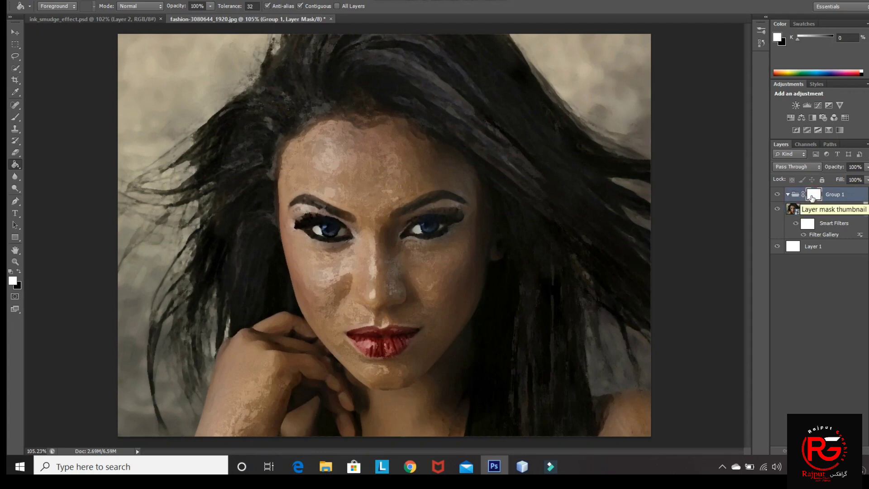
pyautogui.keyDown('alt'); pyautogui.click(812, 196); pyautogui.keyUp('alt')
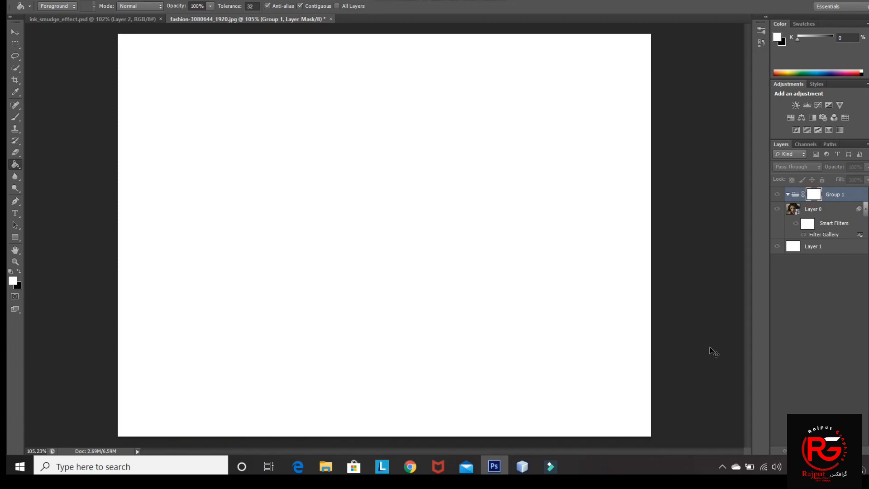
pyautogui.hotkey('ctrl', 'a')
pyautogui.hotkey('ctrl', 'v')
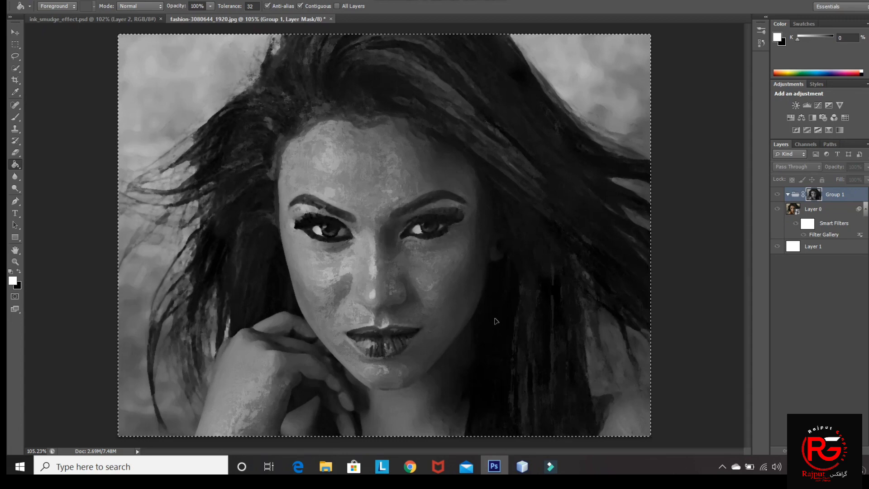
pyautogui.hotkey('ctrl', 'd')
# Set the contrast of the group's layer mask to 80 with Brightness/Contrast
pyautogui.hotkey('alt', 'i')
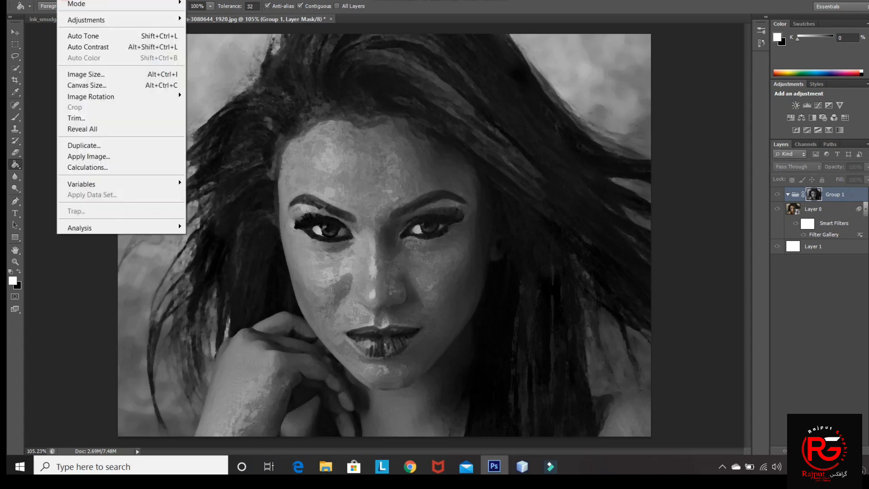
pyautogui.moveTo(100, 20)
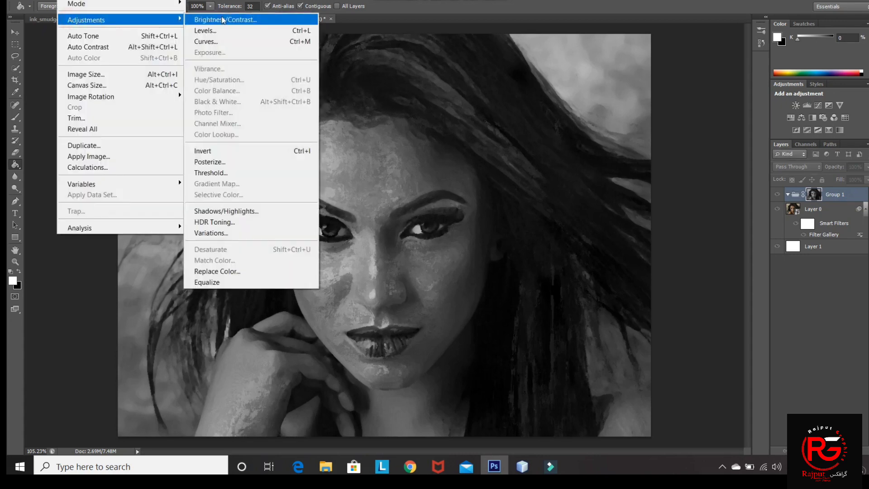
pyautogui.click(223, 20)
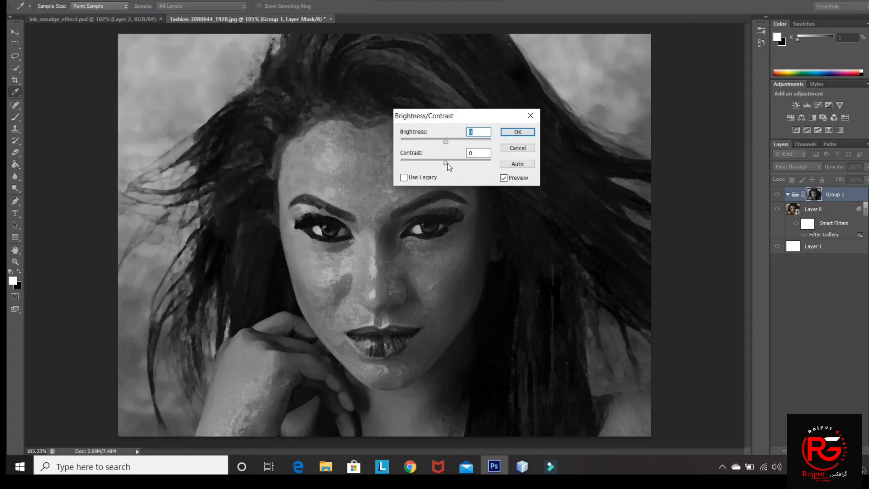
pyautogui.moveTo(447, 164); pyautogui.dragTo(483, 164)
pyautogui.click(478, 154)
pyautogui.press('BackSpace')
pyautogui.write('0')
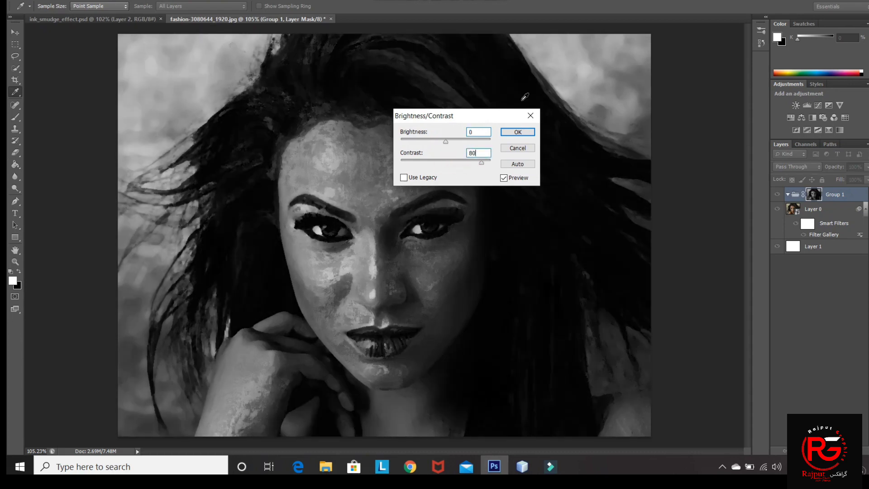
pyautogui.click(518, 132)
pyautogui.press('g')
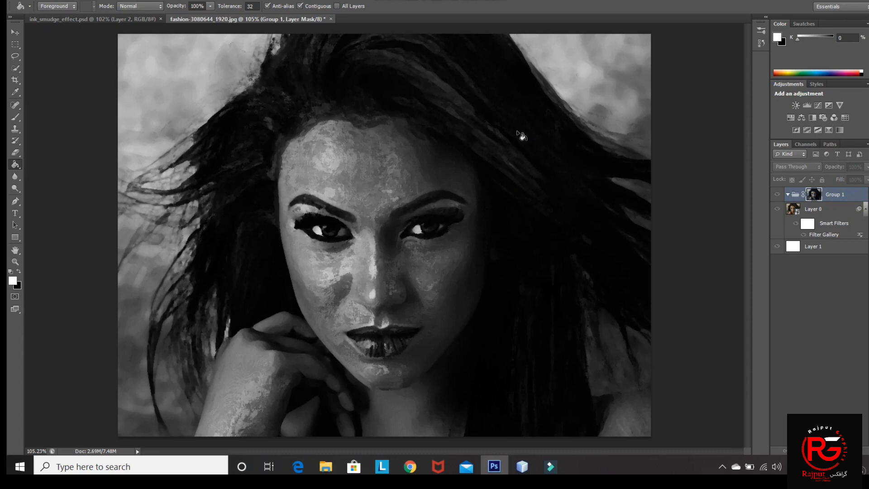
# Invert the group's layer mask, leave the mask view and hide the portrait layer inside the group
pyautogui.hotkey('ctrl', 'i')
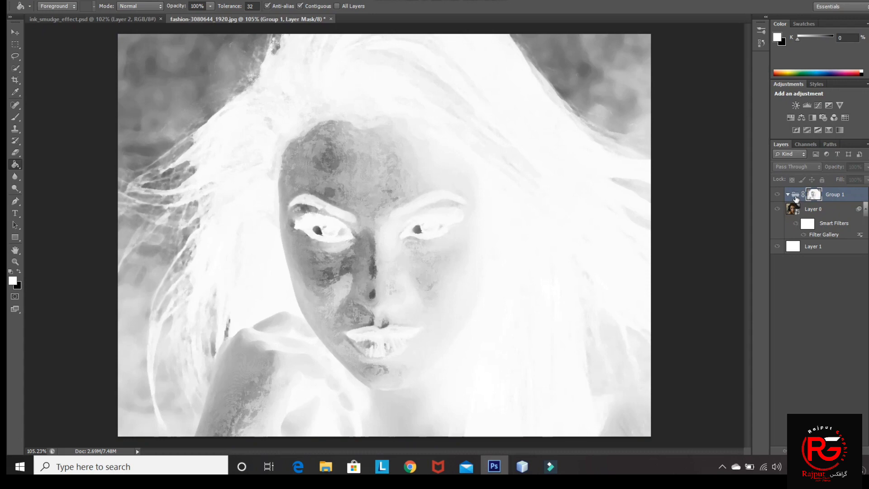
pyautogui.click(796, 198)
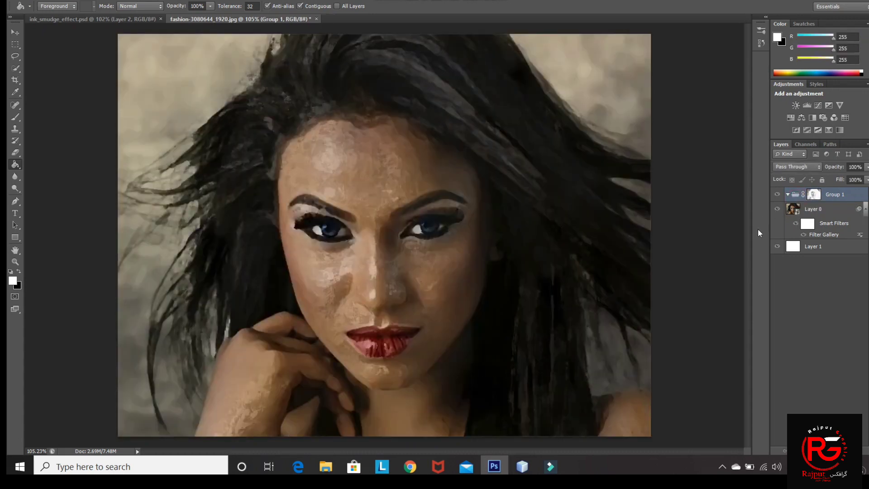
pyautogui.click(776, 210)
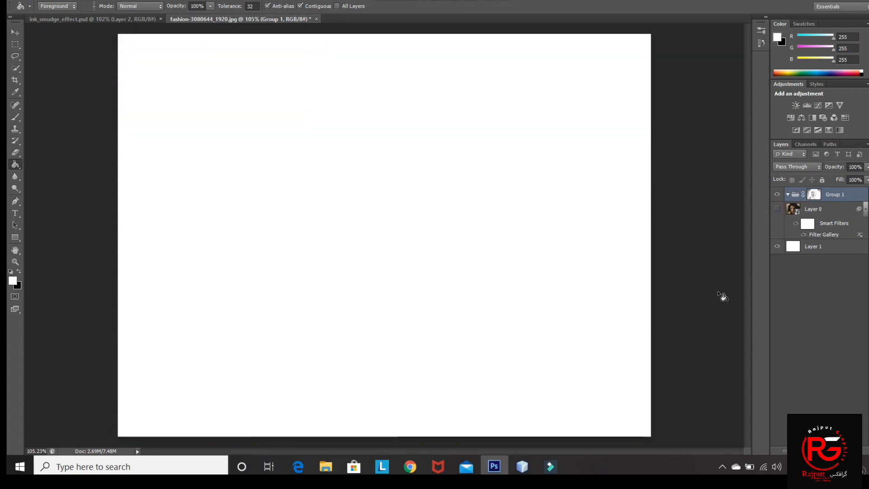
# Place the ink_smudge_01 image from the Ink Smudge Effect folder into the portrait document and put its layer inside Group 1
pyautogui.moveTo(319, 469)
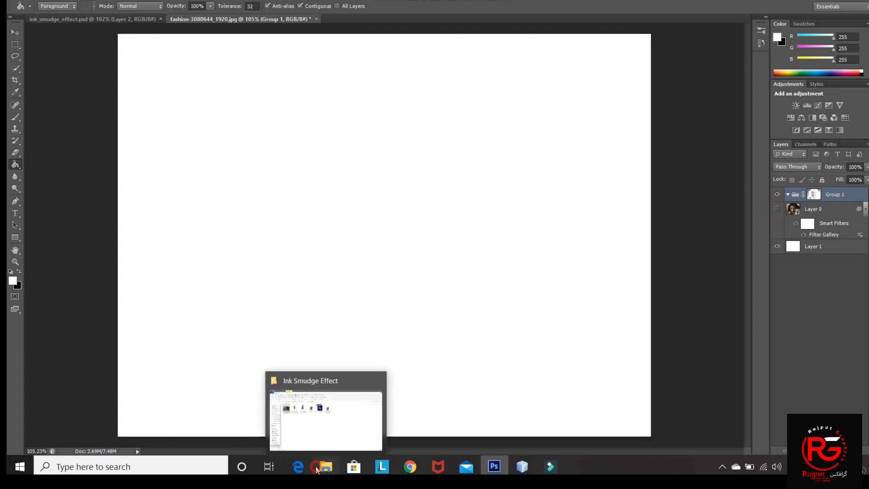
pyautogui.click(323, 409)
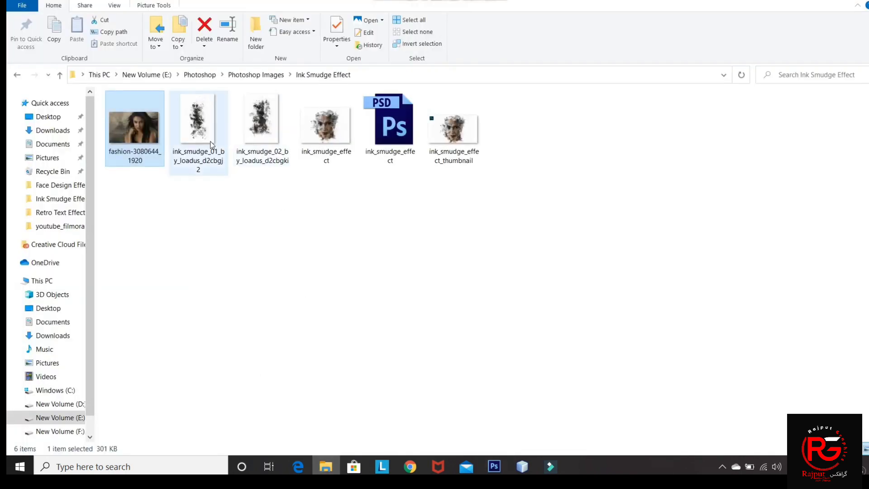
pyautogui.moveTo(211, 145); pyautogui.dragTo(474, 383)
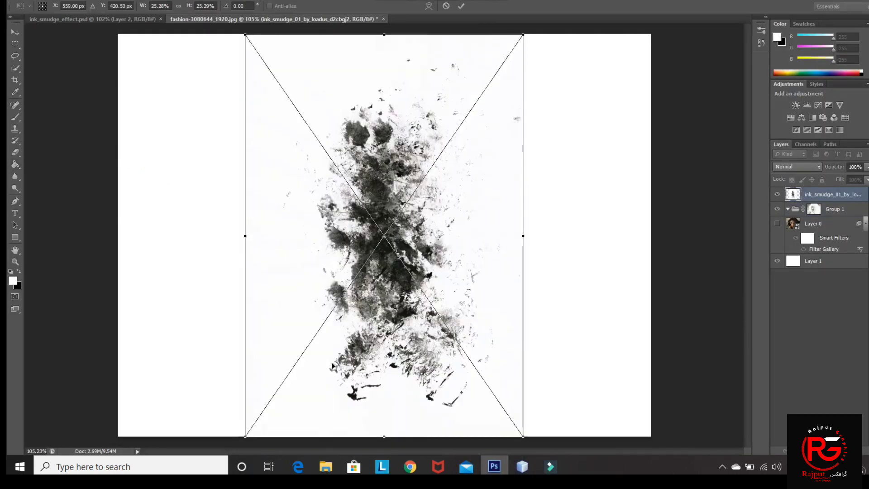
pyautogui.click(461, 7)
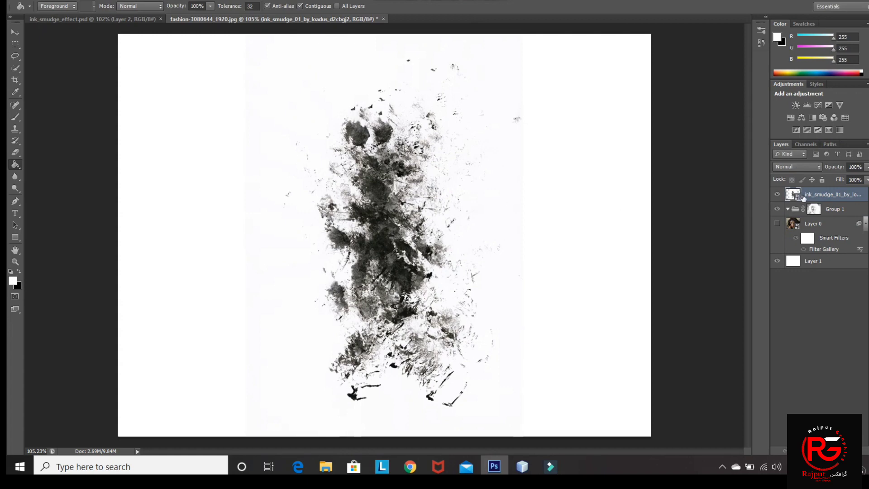
pyautogui.moveTo(809, 198); pyautogui.dragTo(792, 209)
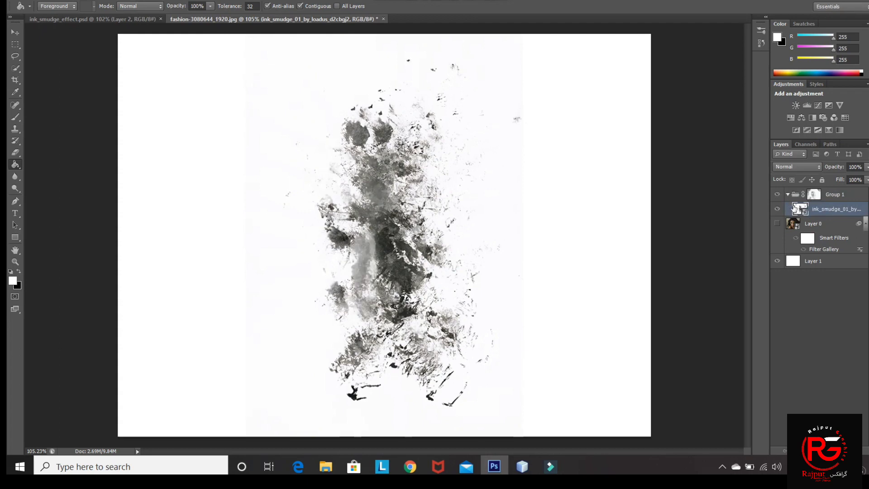
# Scale the ink_smudge_01 layer to about 21% and position it over the eye and cheek on the left side of the face
pyautogui.click(789, 194)
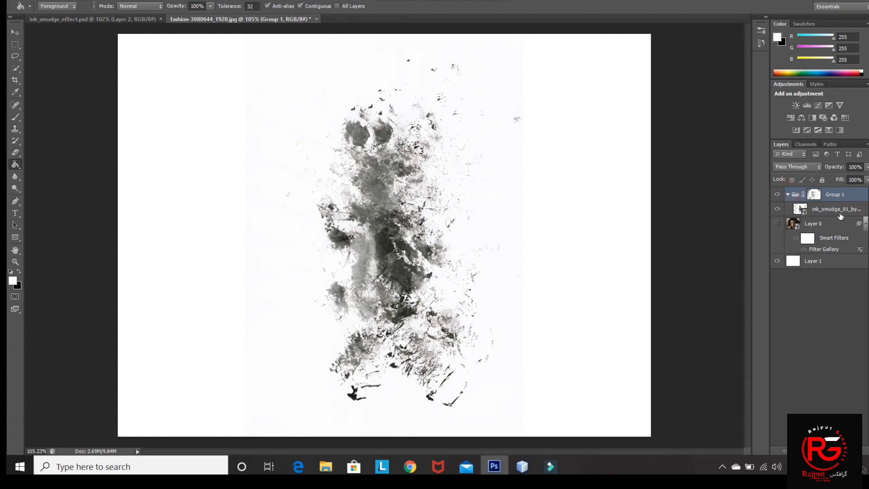
pyautogui.click(840, 212)
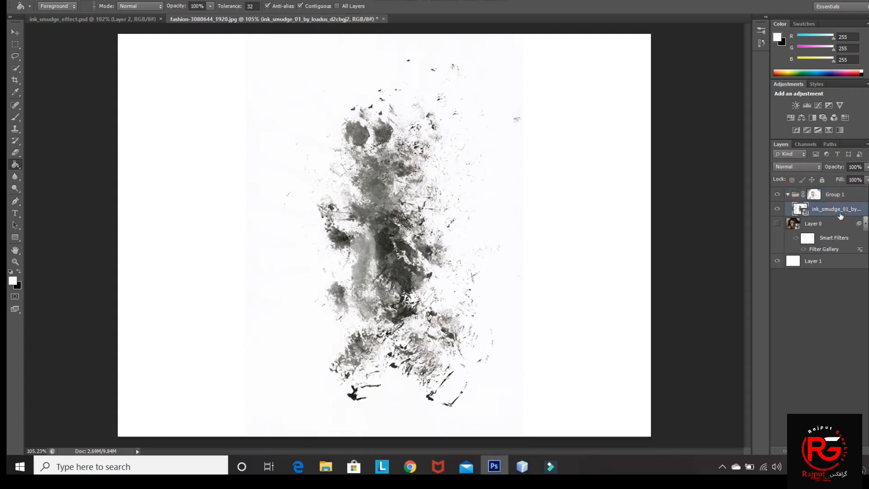
pyautogui.hotkey('ctrl', 't')
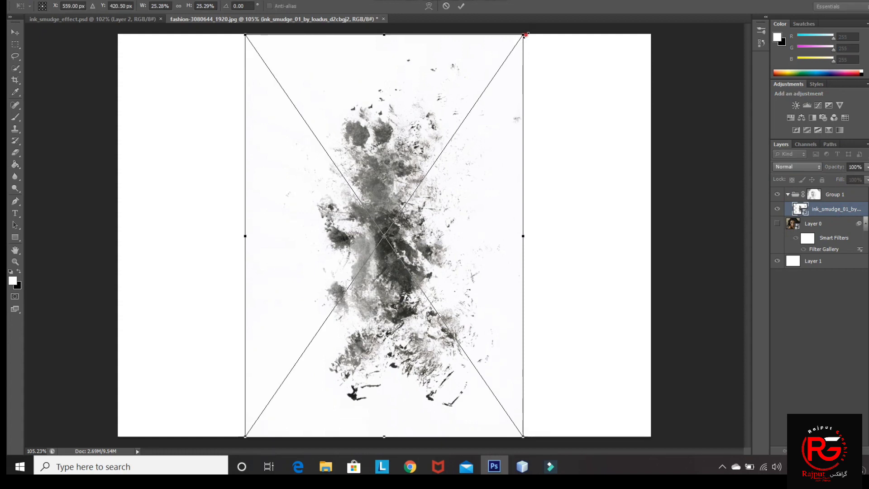
pyautogui.moveTo(525, 35); pyautogui.dragTo(461, 96)
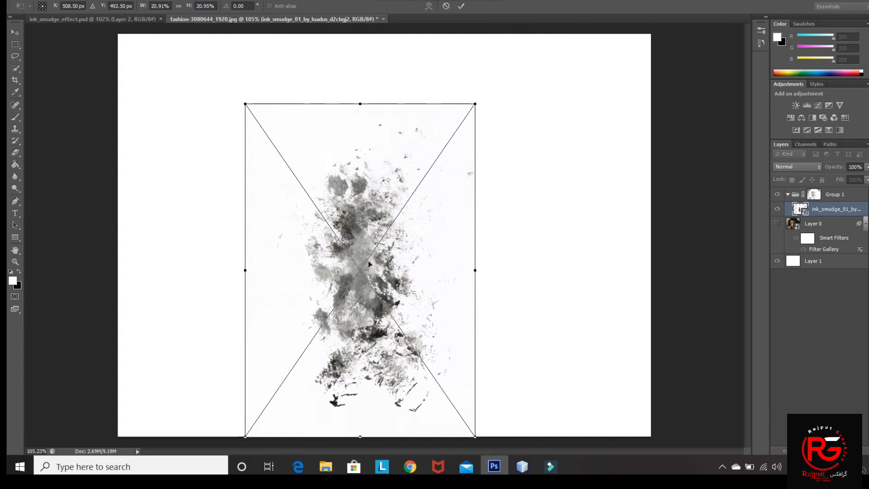
pyautogui.moveTo(363, 299)
pyautogui.mouseDown()
pyautogui.moveTo(331, 276)
pyautogui.moveTo(330, 265)
pyautogui.moveTo(334, 276)
pyautogui.mouseUp()
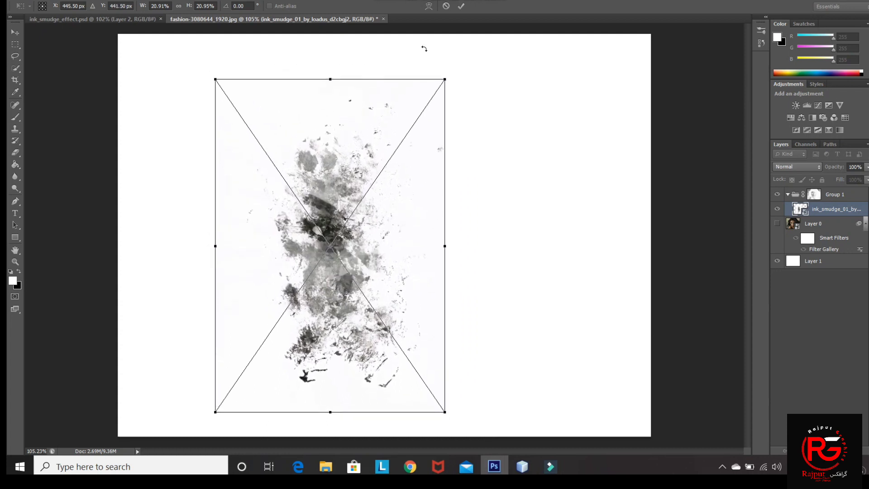
pyautogui.click(459, 6)
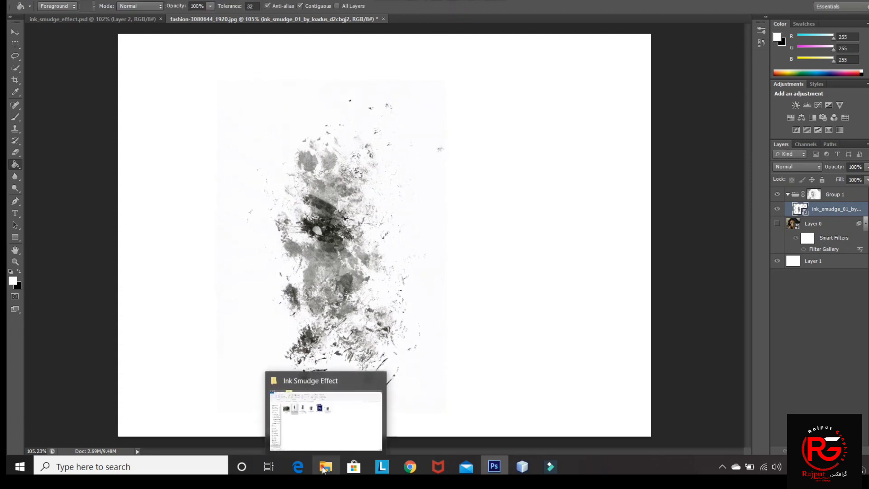
# Place the ink_smudge_02 image in Group 1 at about 22.4% over the right half of the face, with blend mode Multiply
pyautogui.click(324, 468)
pyautogui.moveTo(248, 104); pyautogui.dragTo(413, 316)
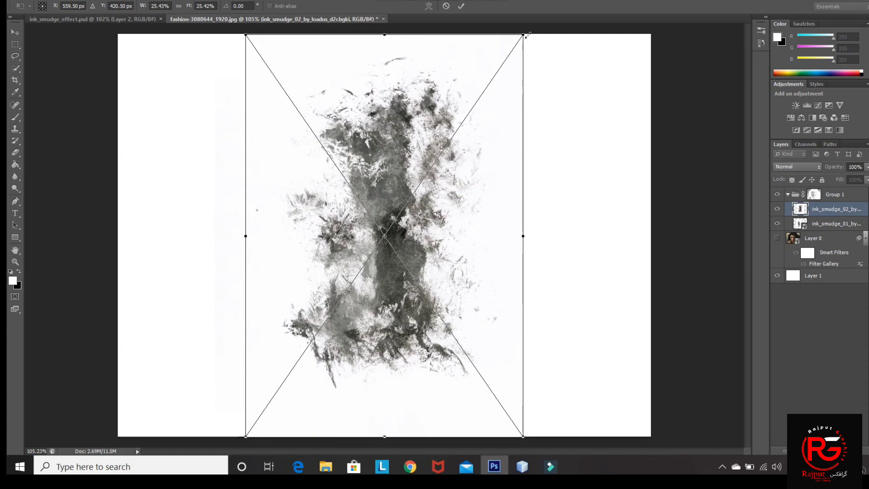
pyautogui.moveTo(525, 34); pyautogui.dragTo(487, 83)
pyautogui.moveTo(353, 214); pyautogui.dragTo(414, 207)
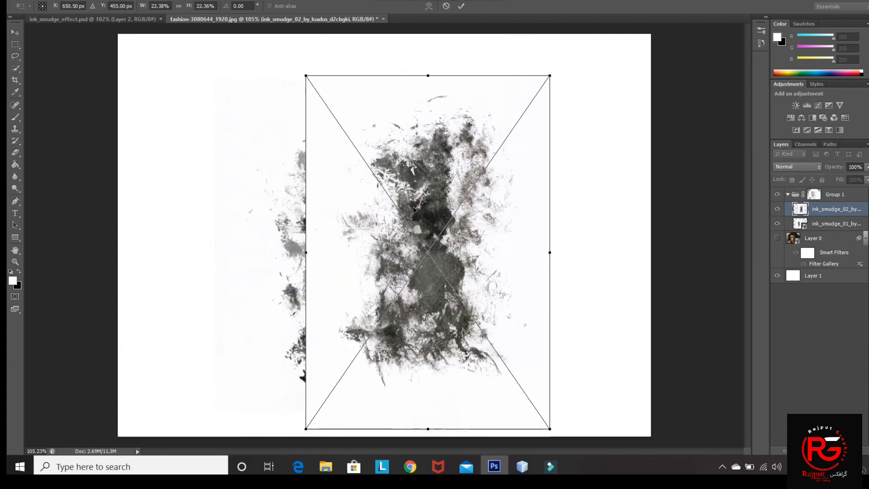
pyautogui.press('g')
pyautogui.click(460, 5)
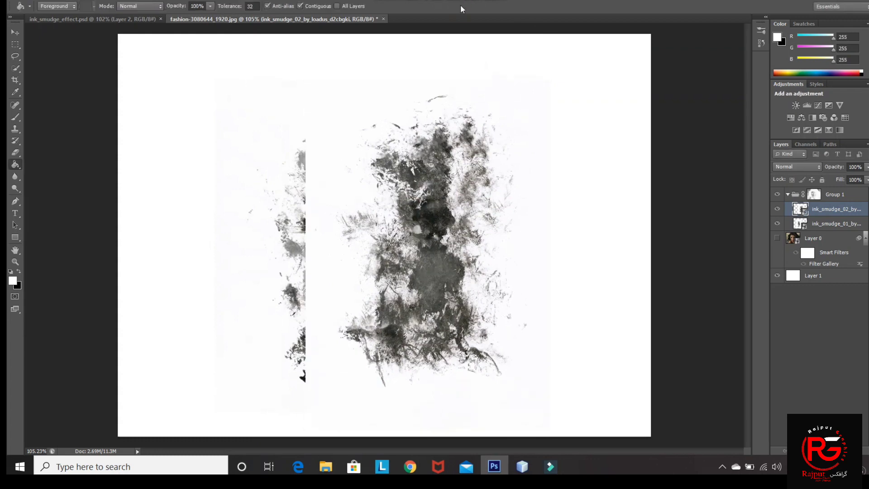
pyautogui.click(784, 167)
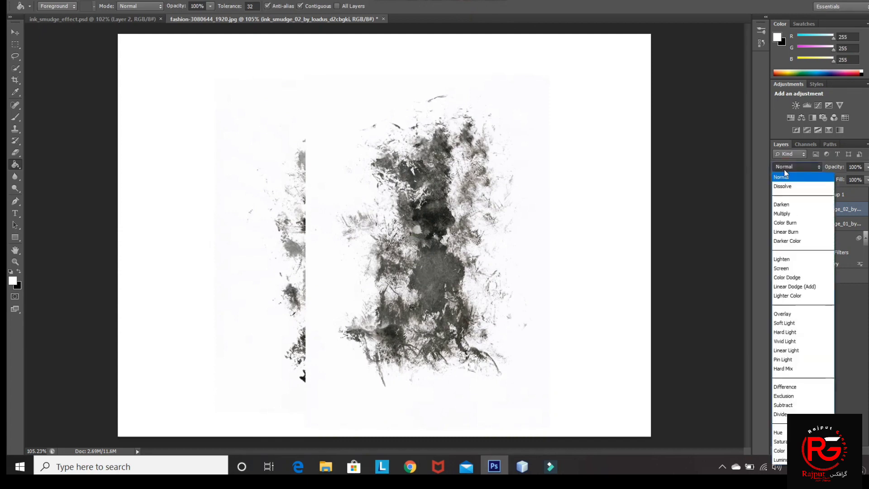
pyautogui.click(779, 213)
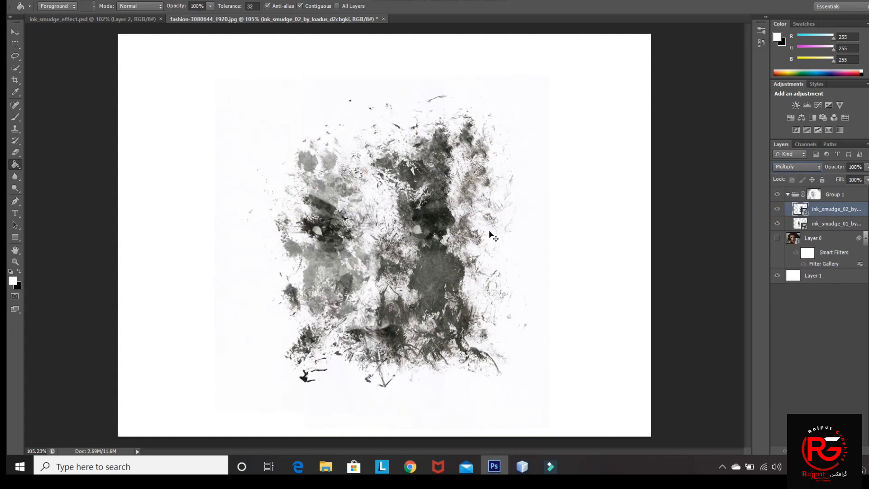
# Duplicate the ink_smudge_02 layer, scale the copy to about 18.4% by 20.7%, rotate it about 7.2° and position it over the middle of the face
pyautogui.hotkey('ctrl', 'j')
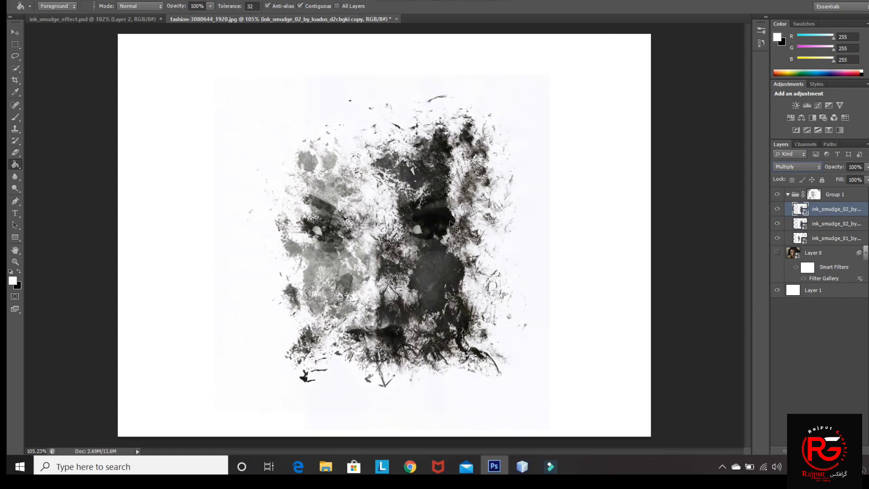
pyautogui.hotkey('ctrl', 't')
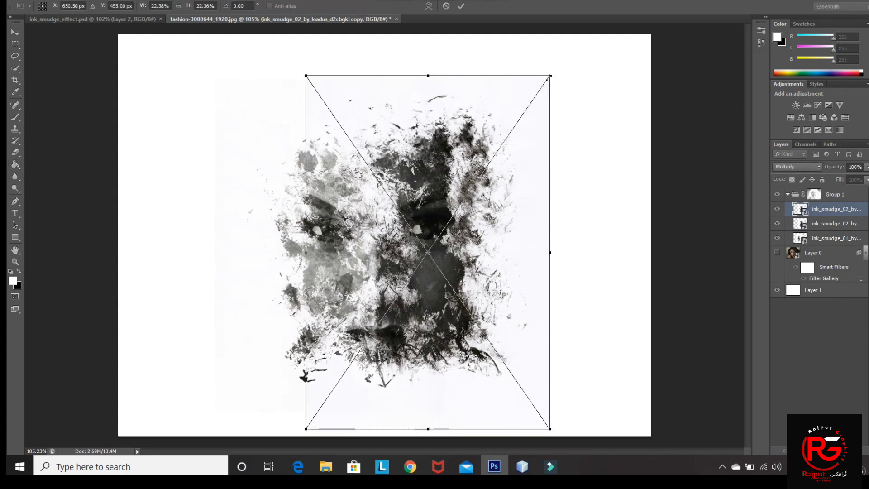
pyautogui.moveTo(549, 76); pyautogui.dragTo(509, 102)
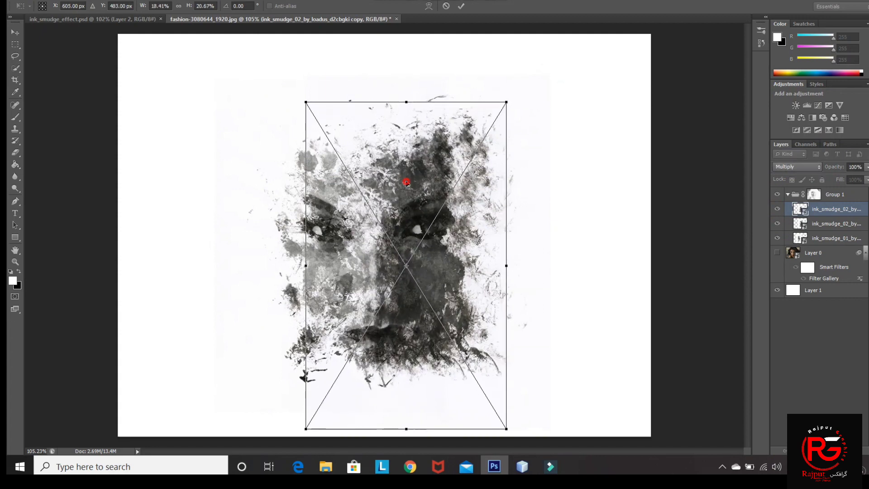
pyautogui.moveTo(407, 180); pyautogui.dragTo(359, 172)
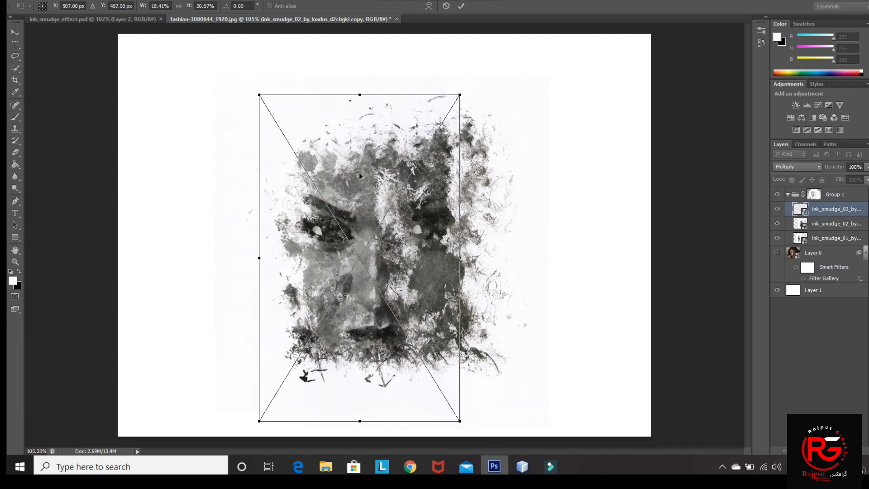
pyautogui.moveTo(462, 81); pyautogui.dragTo(481, 103)
pyautogui.moveTo(358, 168); pyautogui.dragTo(362, 154)
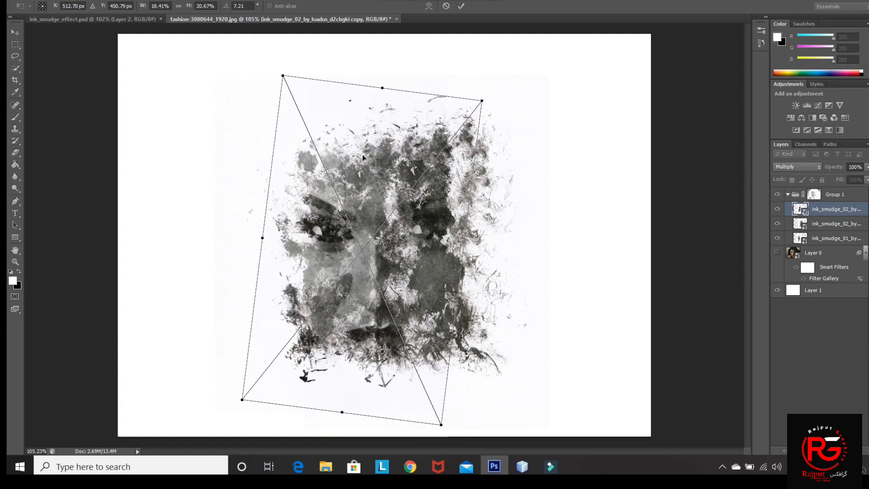
pyautogui.click(461, 5)
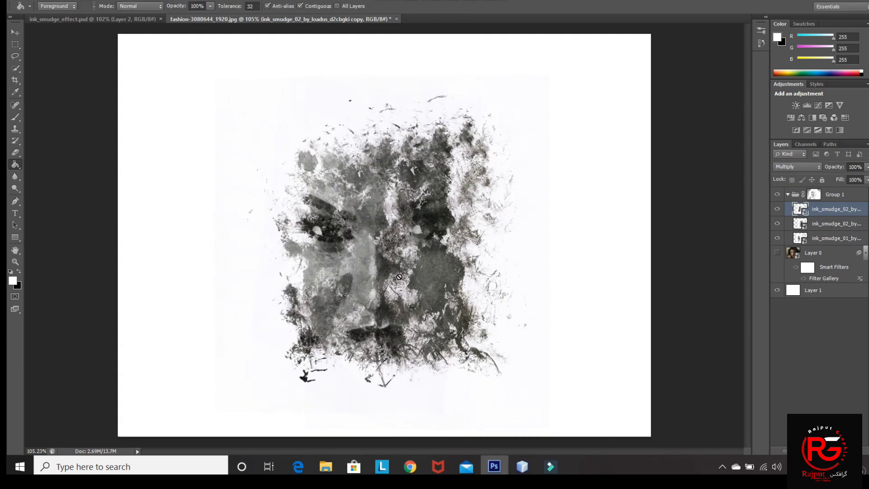
# Duplicate the ink_smudge_01 layer, then rotate the copy and position it around the chin and lower jaw
pyautogui.click(839, 240)
pyautogui.hotkey('ctrl', 'j')
pyautogui.hotkey('ctrl', 't')
pyautogui.moveTo(349, 124); pyautogui.dragTo(414, 130)
pyautogui.moveTo(517, 91); pyautogui.dragTo(552, 91)
pyautogui.moveTo(403, 169); pyautogui.dragTo(399, 145)
pyautogui.moveTo(538, 46); pyautogui.dragTo(611, 234)
pyautogui.moveTo(366, 219)
pyautogui.mouseDown()
pyautogui.moveTo(374, 365)
pyautogui.moveTo(360, 353)
pyautogui.mouseUp()
pyautogui.press('Return')
# Duplicate an ink_smudge_02 layer and move the copy up over the forehead
pyautogui.hotkey('alt', ']')
pyautogui.hotkey('ctrl', 'j')
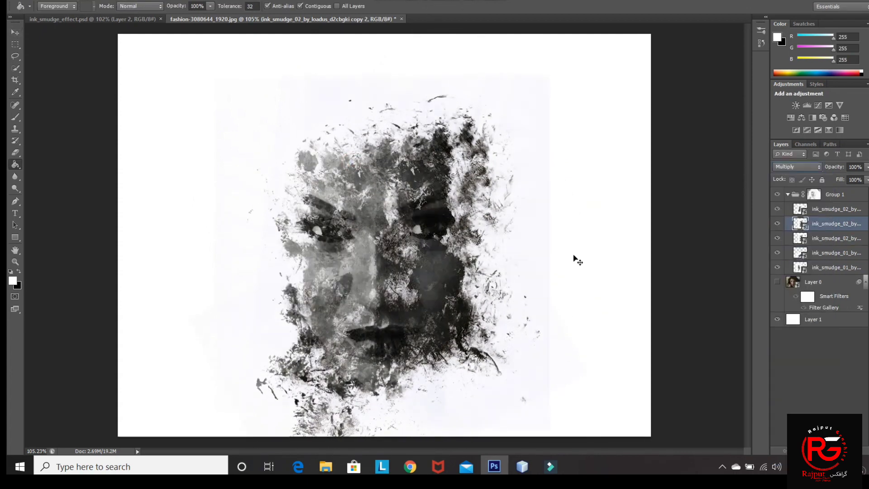
pyautogui.hotkey('ctrl', 't')
pyautogui.moveTo(357, 214); pyautogui.dragTo(374, 133)
pyautogui.press('Return')
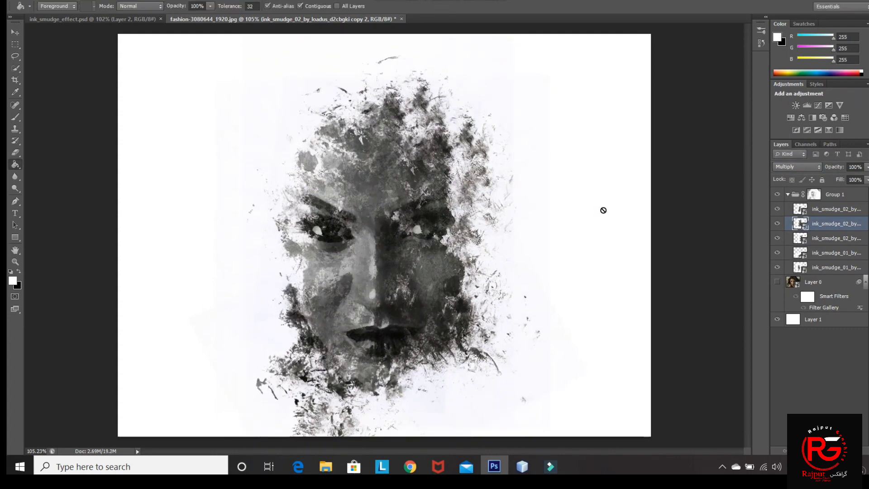
# Duplicate the lowest ink_smudge_01 layer and shift the copy up and left, over the left edge of the face
pyautogui.hotkey('alt', '[')
pyautogui.hotkey('alt', '[')
pyautogui.hotkey('alt', '[')
pyautogui.hotkey('ctrl', 'j')
pyautogui.hotkey('ctrl', 't')
pyautogui.moveTo(357, 187); pyautogui.dragTo(330, 161)
pyautogui.moveTo(436, 388); pyautogui.dragTo(444, 390)
pyautogui.press('Return')
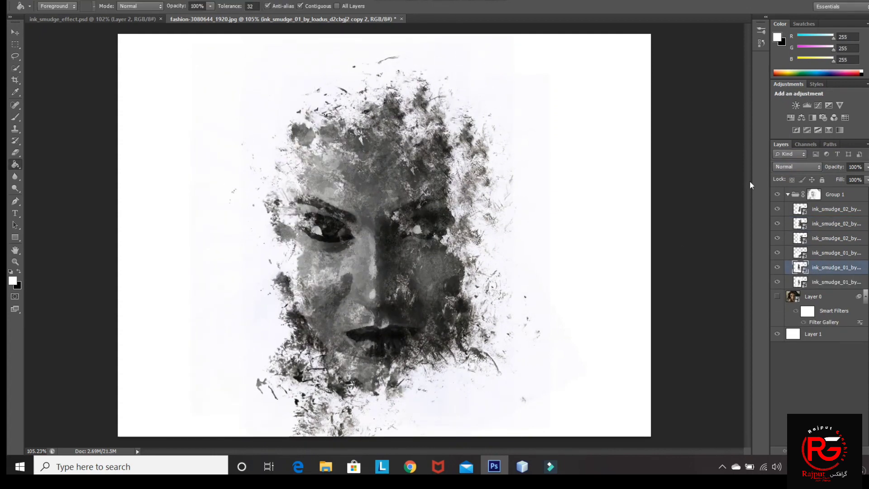
# Set the new ink_smudge_01 copy to Multiply and adjust its position along the left edge of the face
pyautogui.hotkey('shift', 'alt', 'm')
pyautogui.hotkey('ctrl', 't')
pyautogui.moveTo(292, 136); pyautogui.dragTo(319, 127)
pyautogui.press('Return')
# Add another ink_smudge_01 copy over the chin and right jaw, and set its blend mode to Multiply
pyautogui.hotkey('ctrl', 'j')
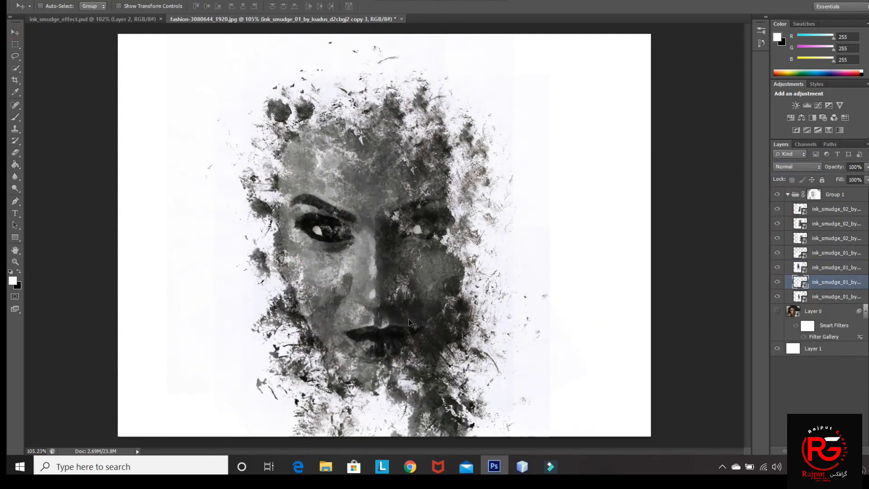
pyautogui.hotkey('ctrl', 't')
pyautogui.moveTo(453, 317)
pyautogui.mouseDown()
pyautogui.moveTo(565, 245)
pyautogui.moveTo(443, 389)
pyautogui.mouseUp()
pyautogui.press('Return')
pyautogui.hotkey('shift', 'alt', 'm')
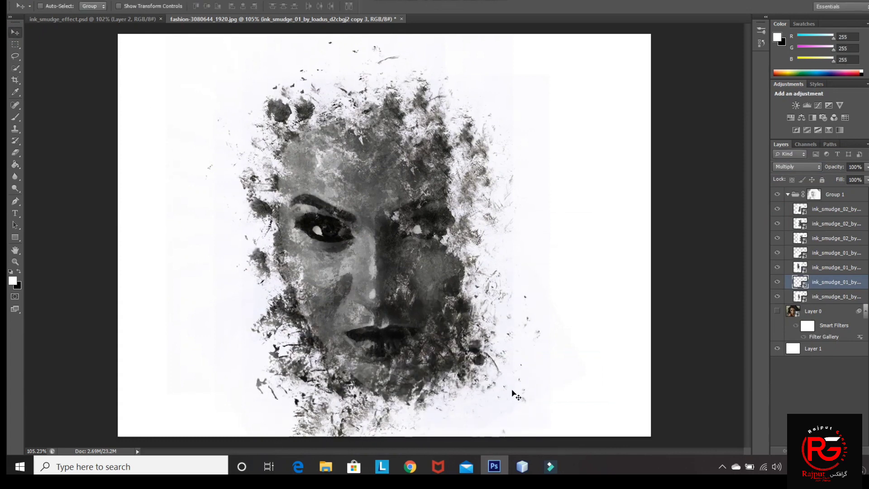
# Duplicate the hidden portrait layer Layer 0, move the copy above the collapsed Group 1 and make it visible
pyautogui.click(789, 196)
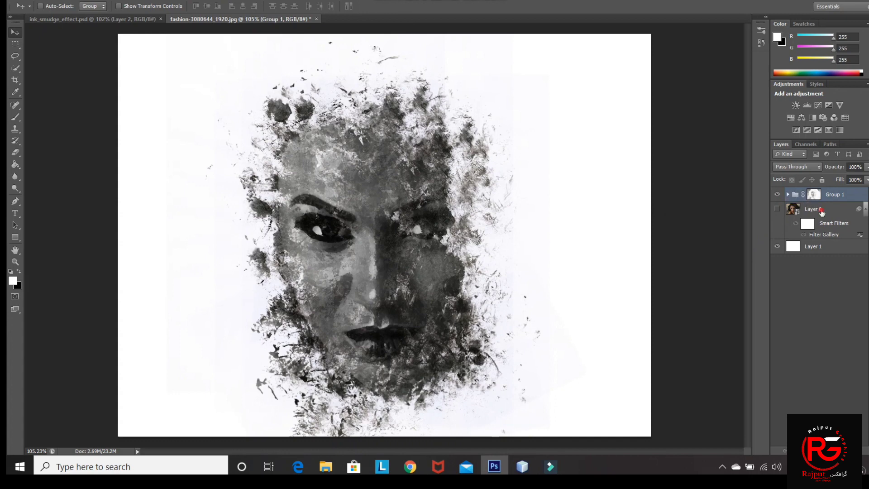
pyautogui.click(821, 211)
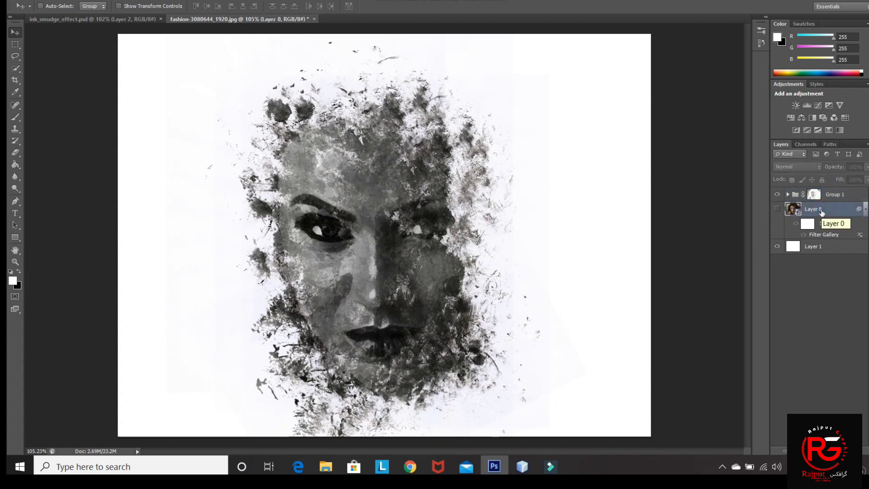
pyautogui.hotkey('ctrl', 'j')
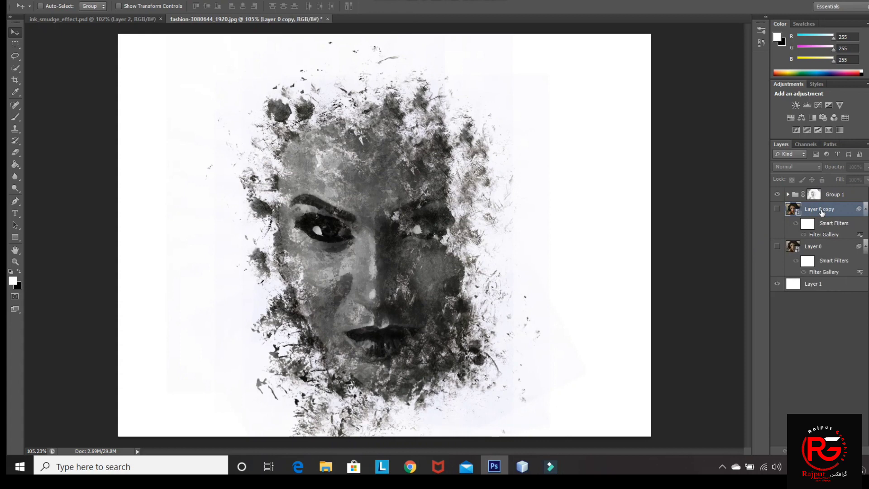
pyautogui.moveTo(821, 211); pyautogui.dragTo(824, 190)
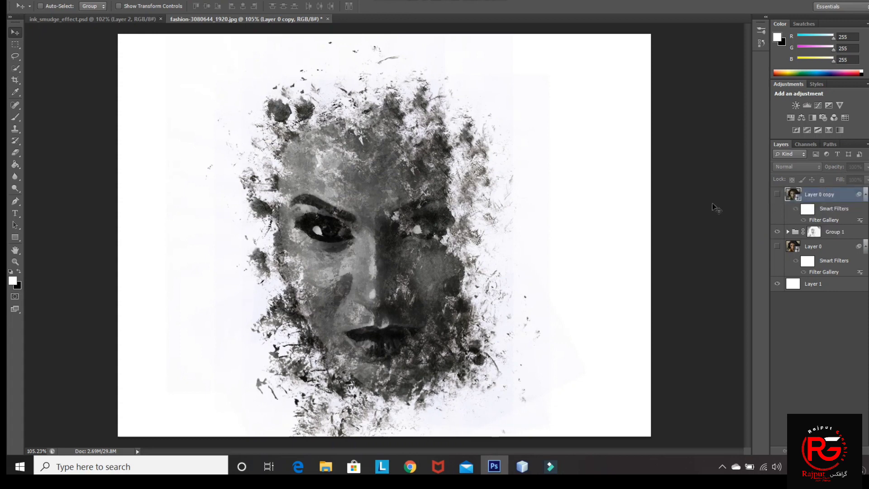
pyautogui.click(777, 194)
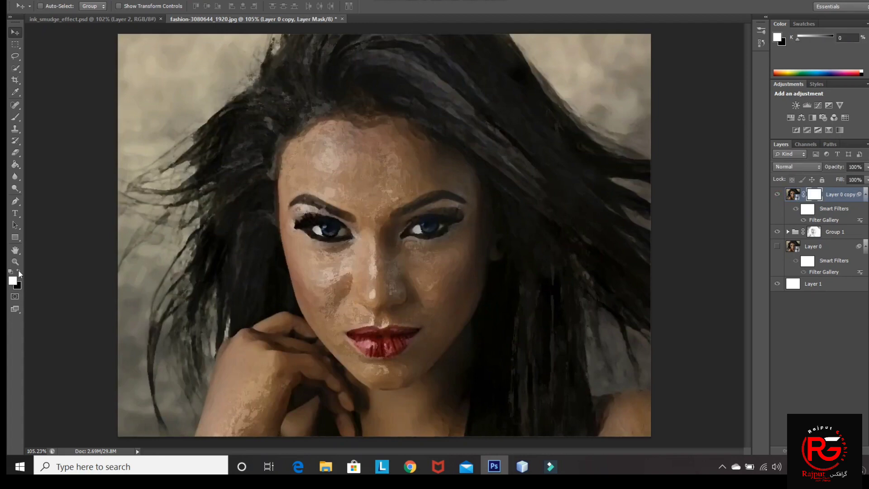
# Add a layer mask to the Layer 0 copy, make black the foreground color and turn the mask black by inverting it
pyautogui.click(19, 272)
pyautogui.click(13, 281)
pyautogui.click(526, 109)
pyautogui.hotkey('ctrl', 'i')
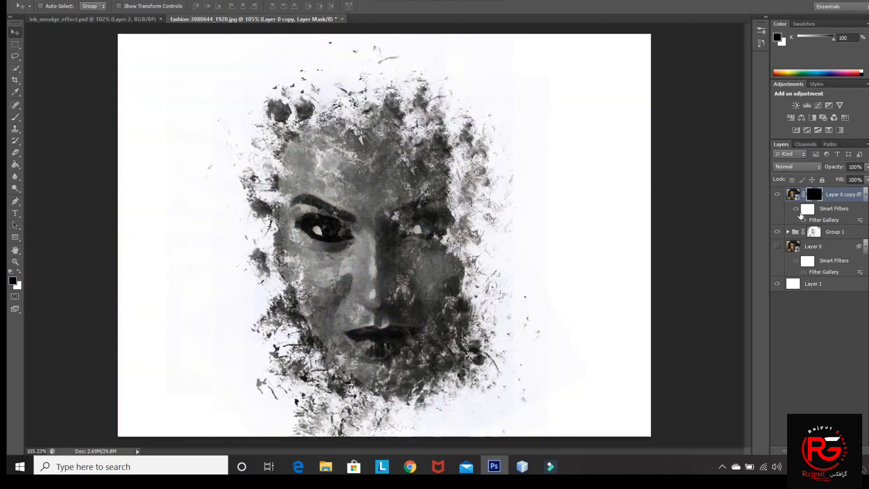
# Choose the Brush Tool, show the brush settings beside the canvas and pick the 1682 px smudge brush tip
pyautogui.rightClick(13, 118)
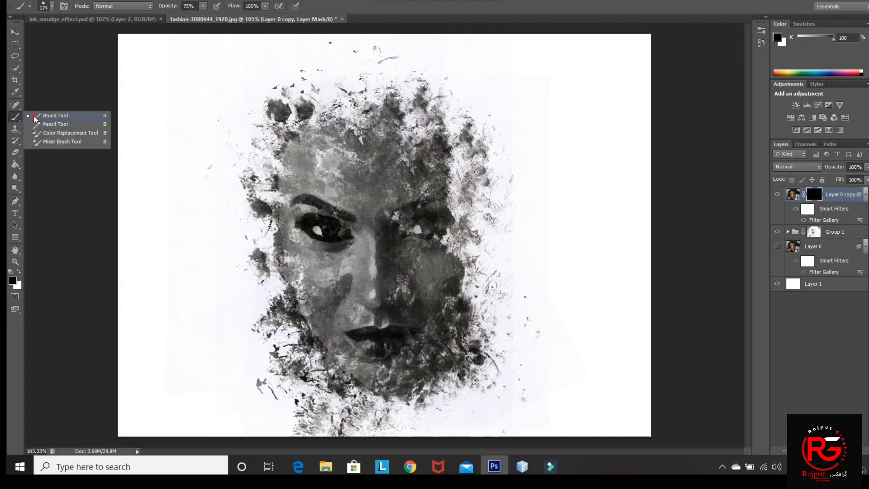
pyautogui.click(35, 119)
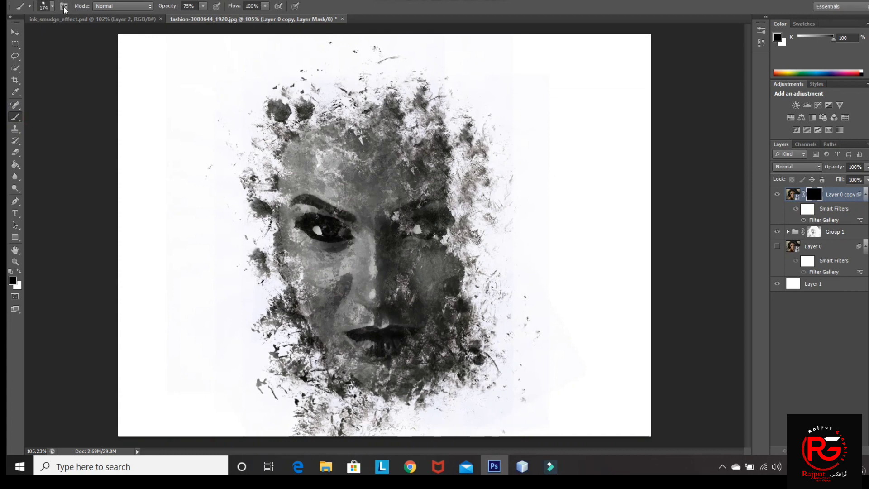
pyautogui.click(64, 6)
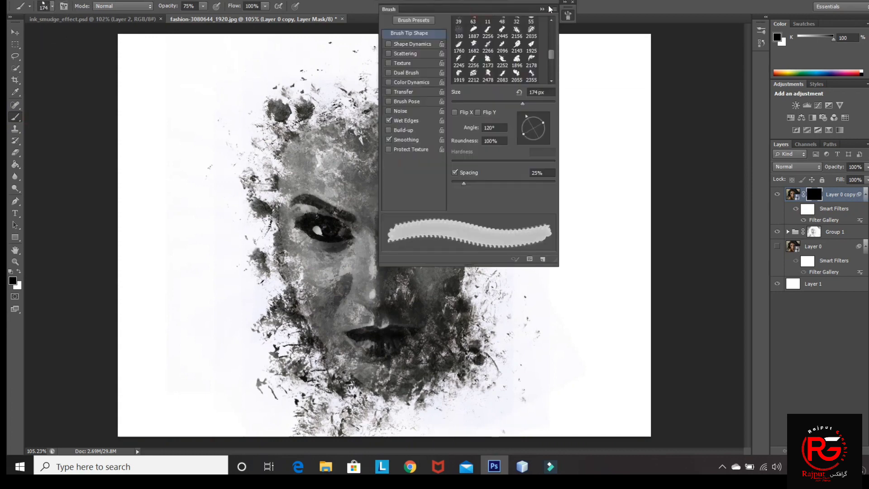
pyautogui.moveTo(549, 10); pyautogui.dragTo(739, 8)
pyautogui.click(677, 44)
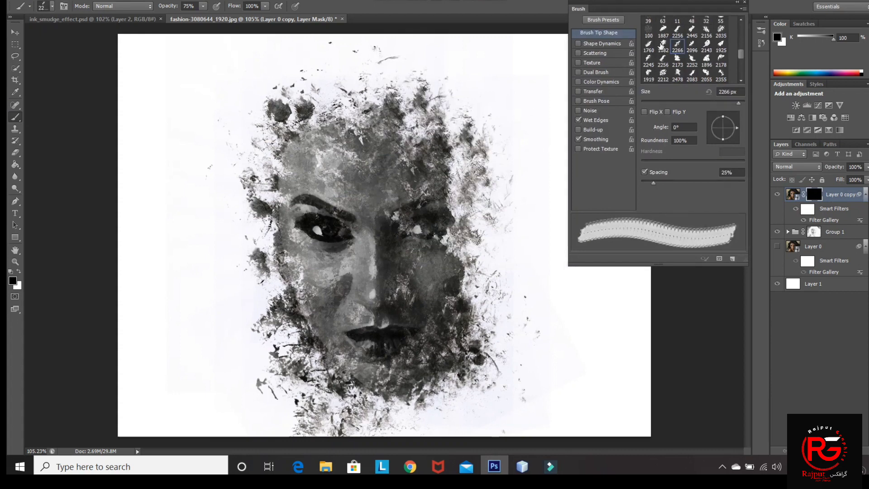
pyautogui.click(662, 45)
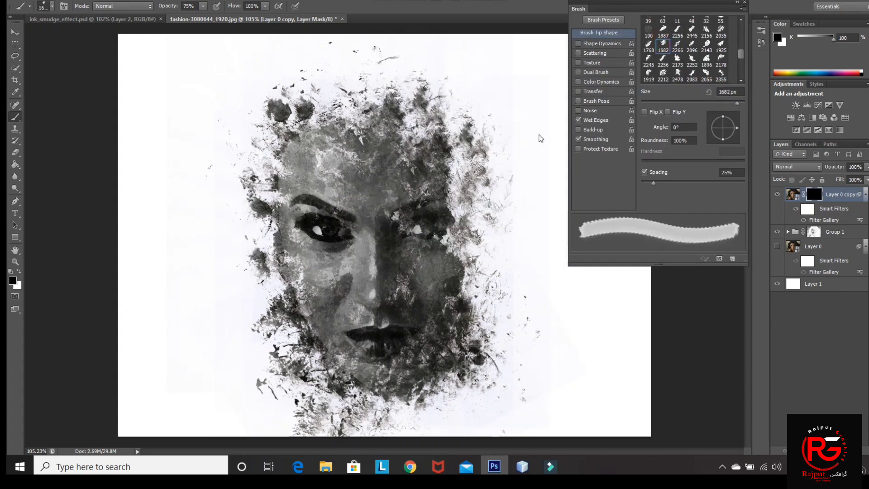
# Make white (ffffff) the foreground color and use a brush opacity of 75%
pyautogui.click(18, 271)
pyautogui.click(12, 280)
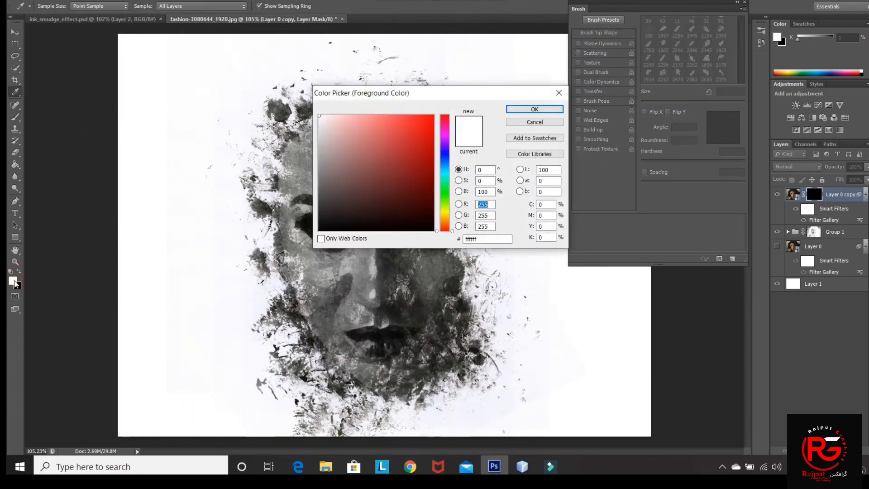
pyautogui.click(513, 113)
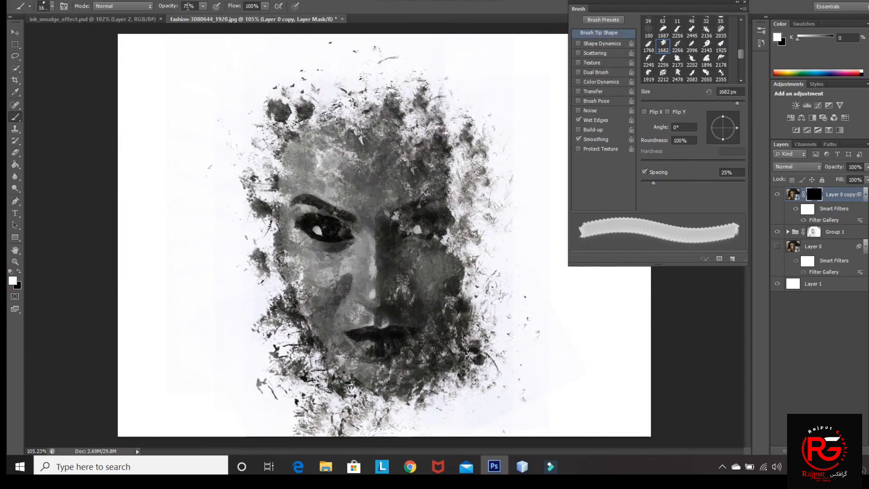
pyautogui.click(188, 5)
pyautogui.press('Return')
# Reduce the brush tip size to 500 px for painting on the Layer 0 copy's mask
pyautogui.press('[')
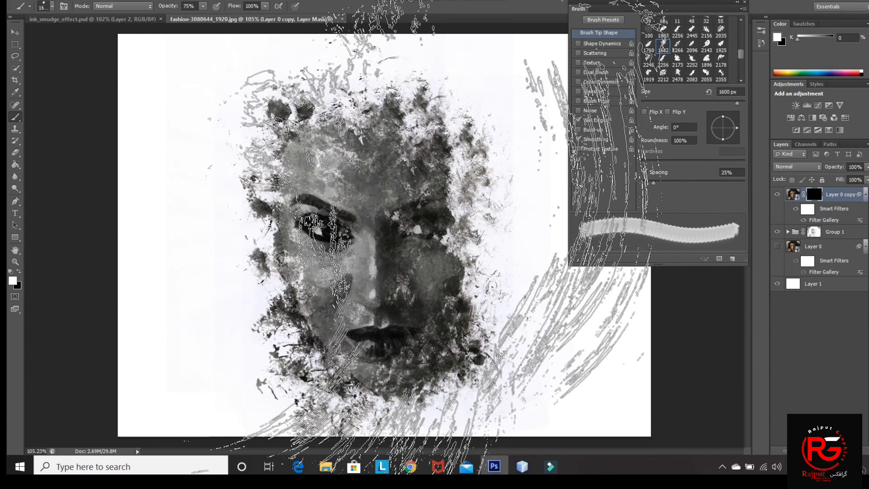
pyautogui.press('[')
pyautogui.press('[')
pyautogui.press('[')
pyautogui.press('[')
pyautogui.press('[')
pyautogui.press('[')
pyautogui.press('[')
pyautogui.press('[')
pyautogui.press('[')
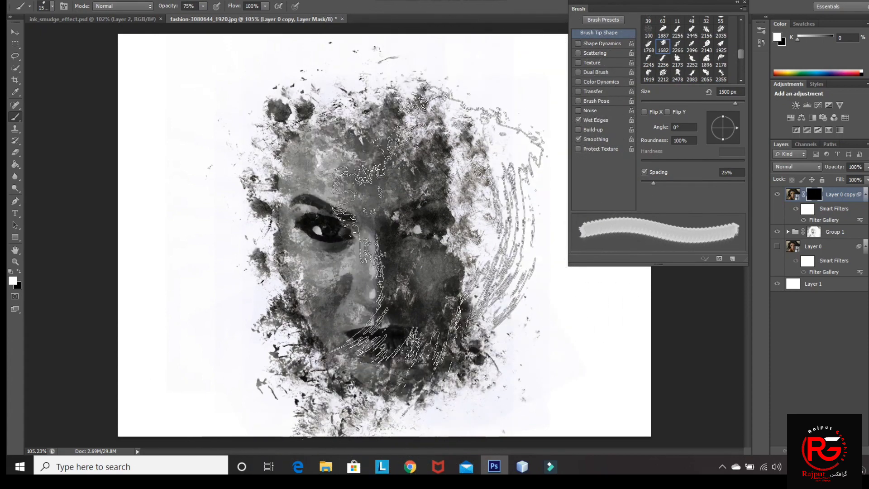
pyautogui.click(733, 104)
pyautogui.press(']')
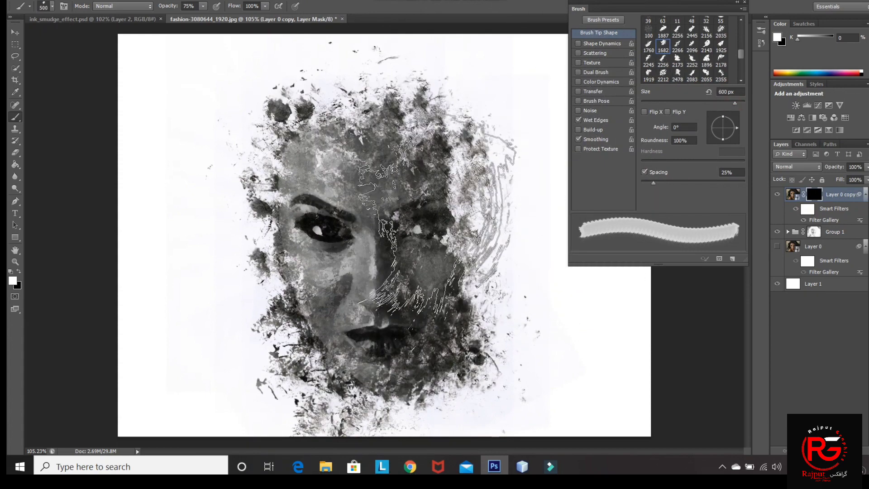
# Set the brush angle to 30° and paint on the mask to reveal color over the right eye, forehead and upper cheek
pyautogui.moveTo(730, 143); pyautogui.dragTo(735, 122)
pyautogui.click(679, 129)
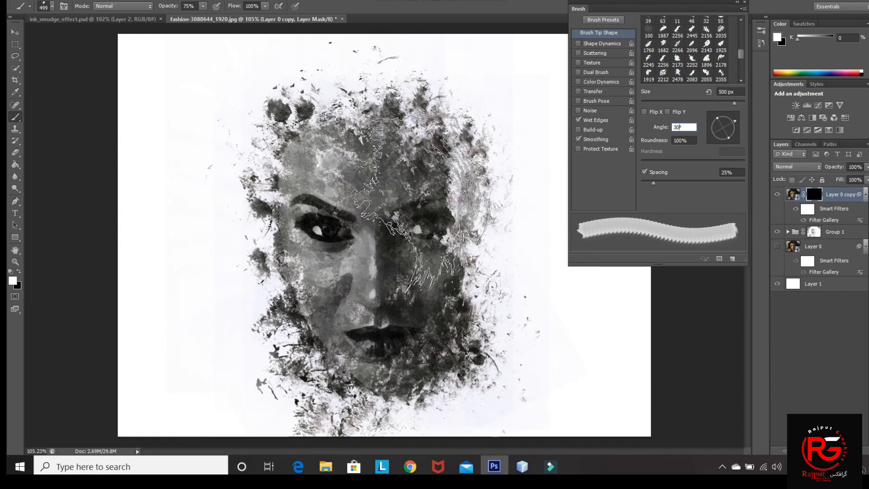
pyautogui.click(421, 206)
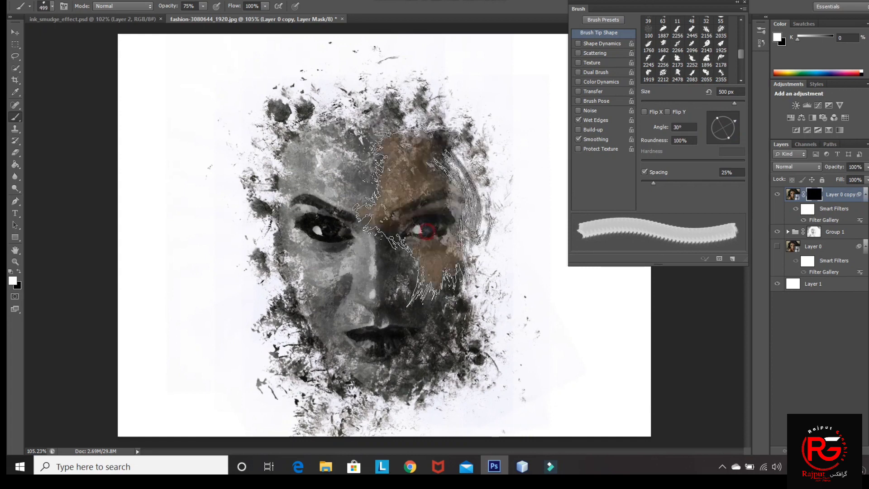
pyautogui.click(480, 210)
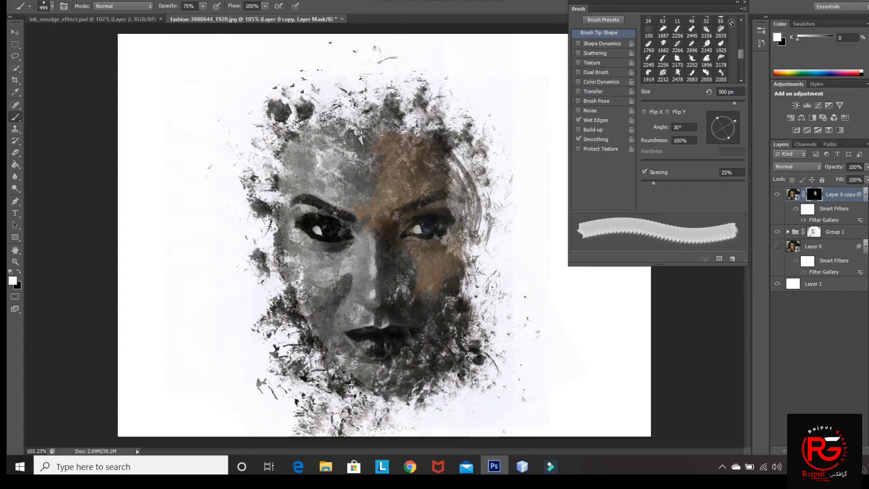
# Paint on the mask with the 2173 and 2266 brush tips to reveal color over the nose, lips and right jaw
pyautogui.click(677, 58)
pyautogui.moveTo(357, 333)
pyautogui.mouseDown()
pyautogui.moveTo(398, 346)
pyautogui.moveTo(399, 337)
pyautogui.mouseUp()
pyautogui.click(677, 44)
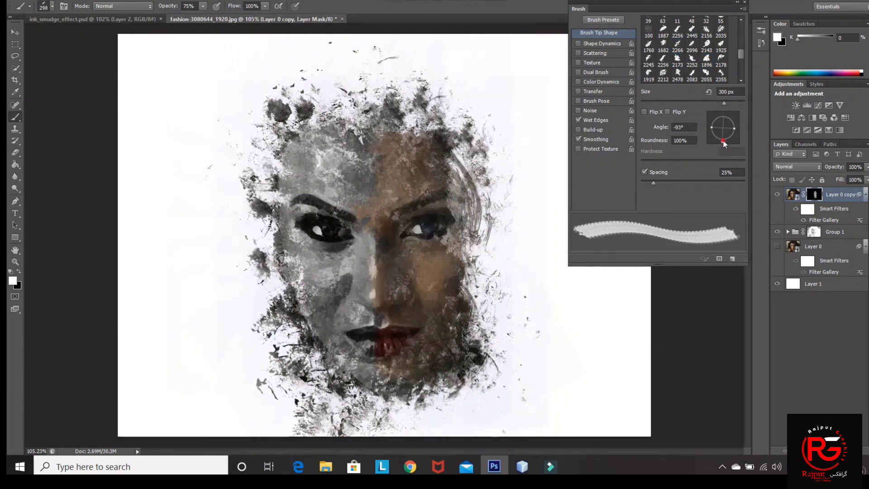
# With the 2173 brush tip at about 250 px, paint on the mask over the upper hair, right temple and beside the right cheek
pyautogui.click(677, 58)
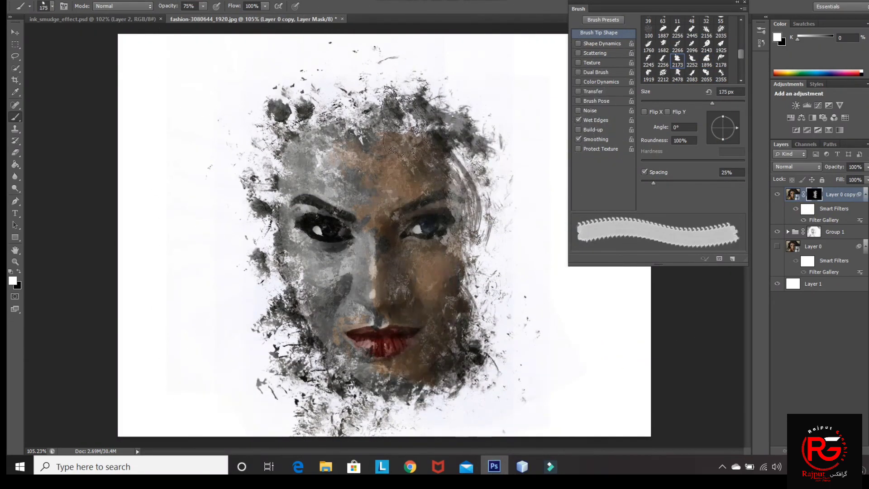
pyautogui.moveTo(398, 72); pyautogui.dragTo(457, 109)
pyautogui.moveTo(494, 213); pyautogui.dragTo(515, 276)
pyautogui.moveTo(419, 154); pyautogui.dragTo(446, 165)
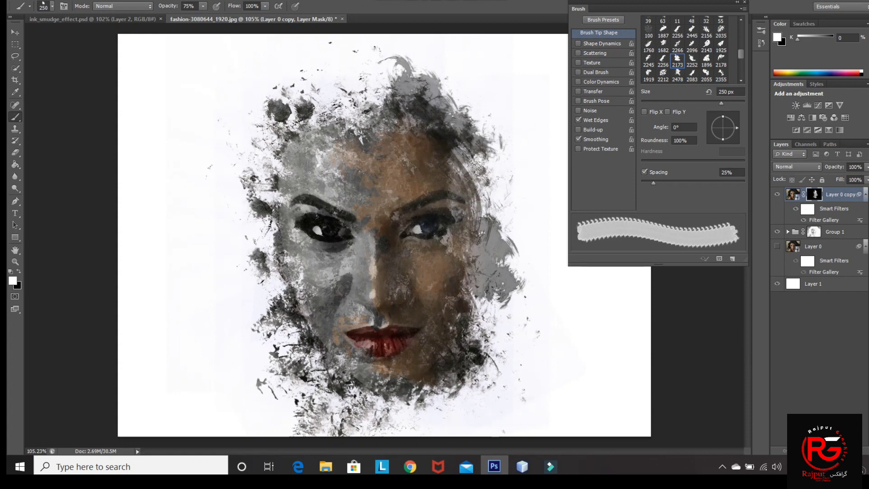
# Add a Hue/Saturation adjustment layer above the Layer 0 copy and increase its saturation
pyautogui.click(821, 451)
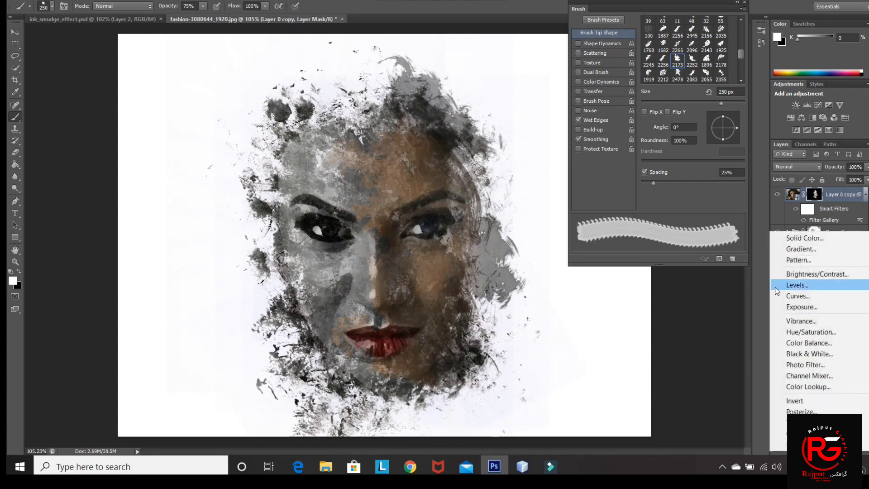
pyautogui.click(787, 332)
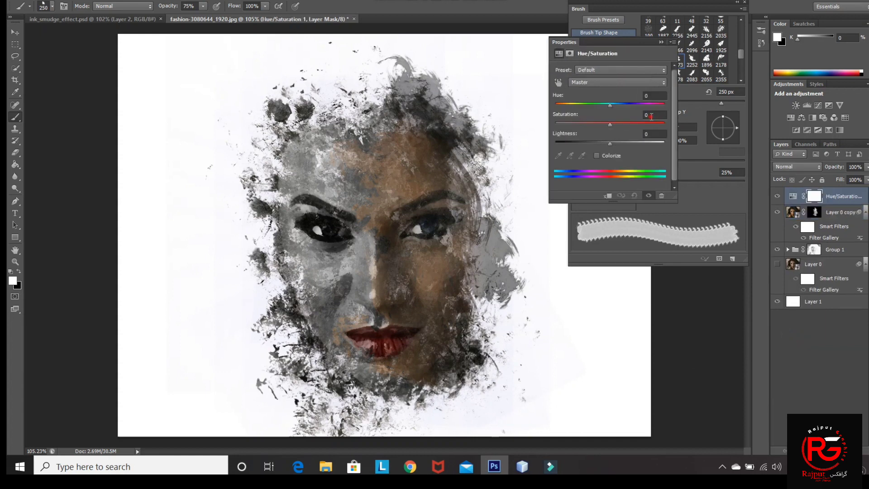
pyautogui.click(651, 116)
pyautogui.click(661, 42)
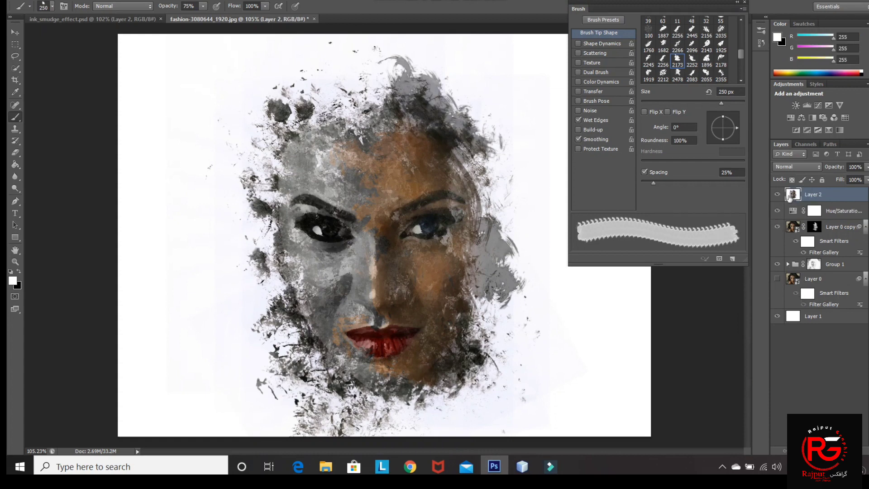
# Convert the merged Layer 2 to a Smart Object and open the Filter Gallery for it
pyautogui.rightClick(846, 200)
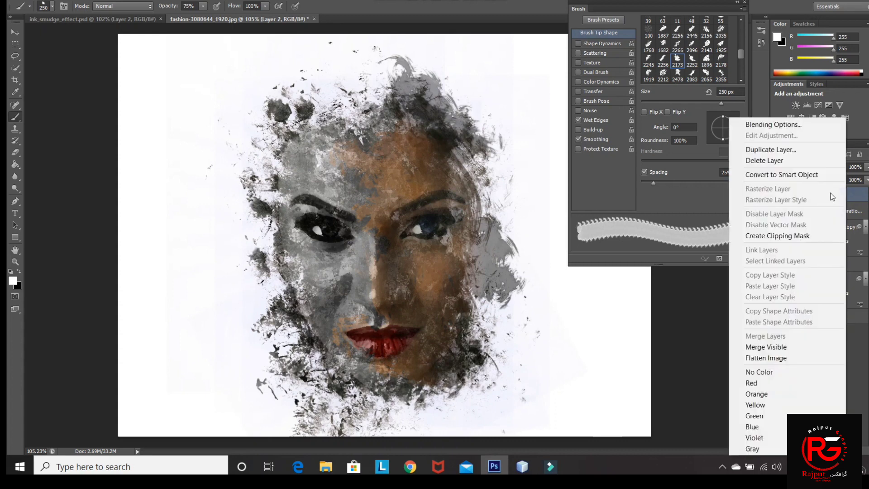
pyautogui.click(795, 176)
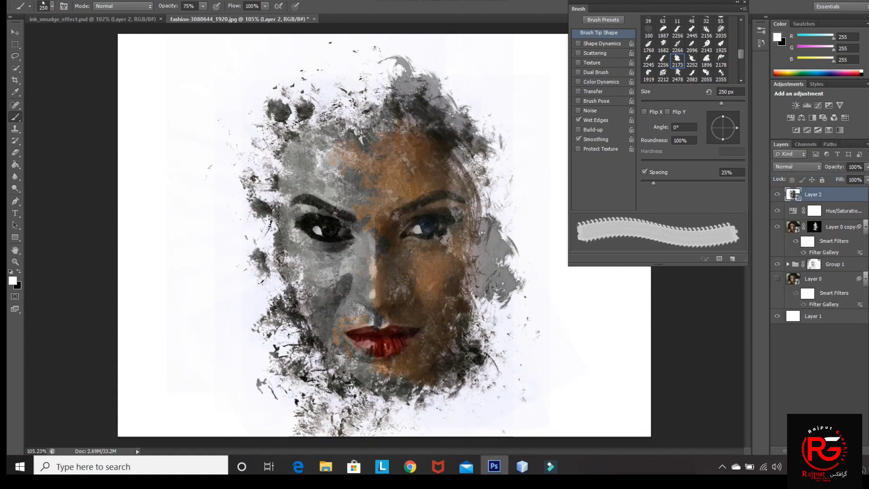
pyautogui.click(151, 1)
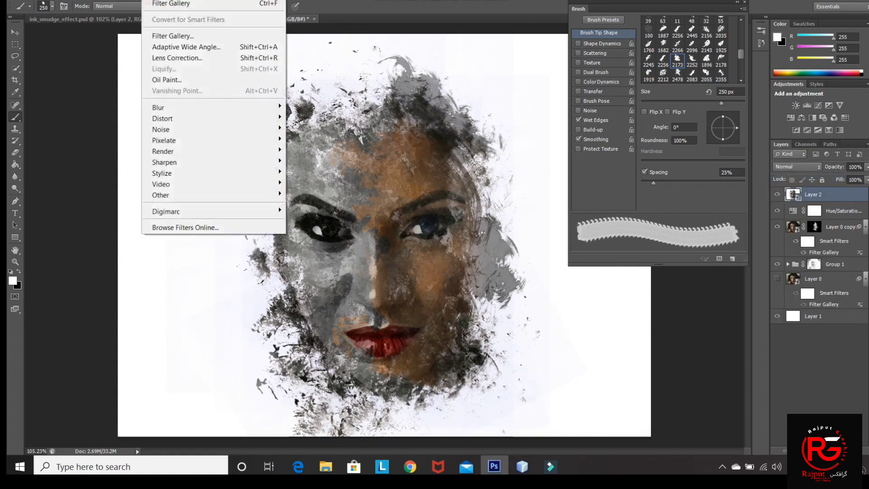
pyautogui.click(171, 38)
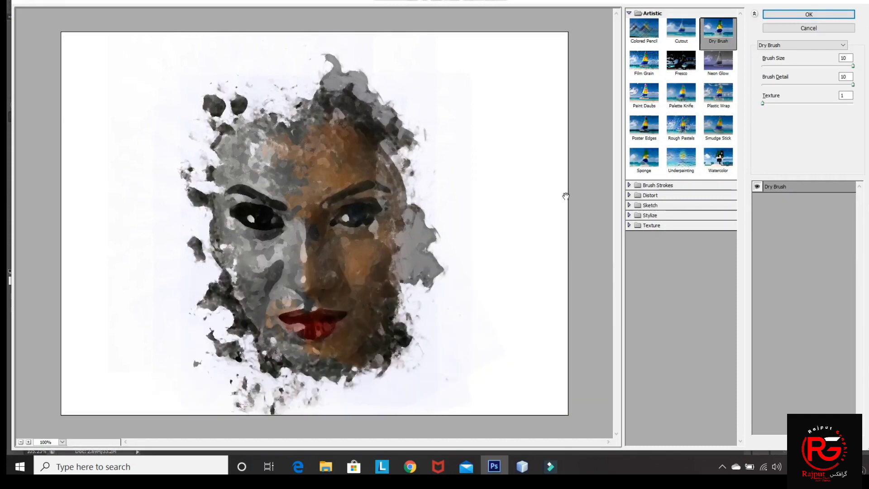
# Apply the Texturizer filter to Layer 2 with Canvas texture, Scaling 85%, Relief 5 and Light from Top
pyautogui.click(630, 226)
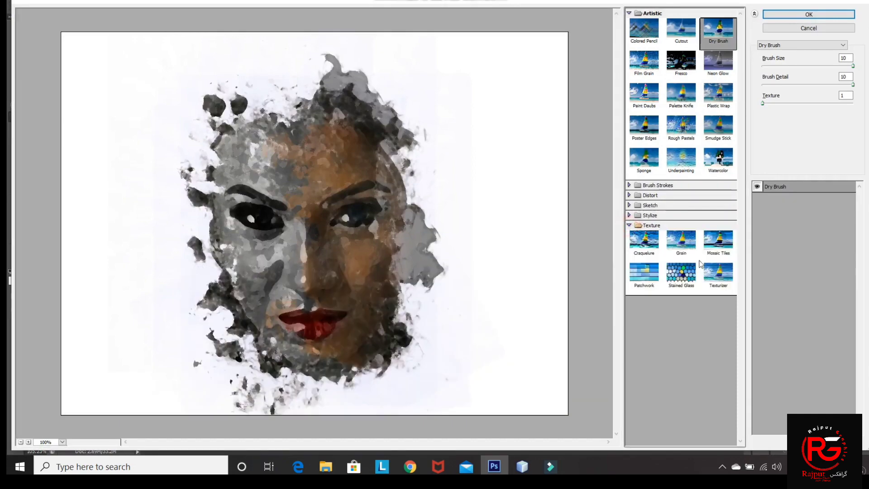
pyautogui.click(722, 278)
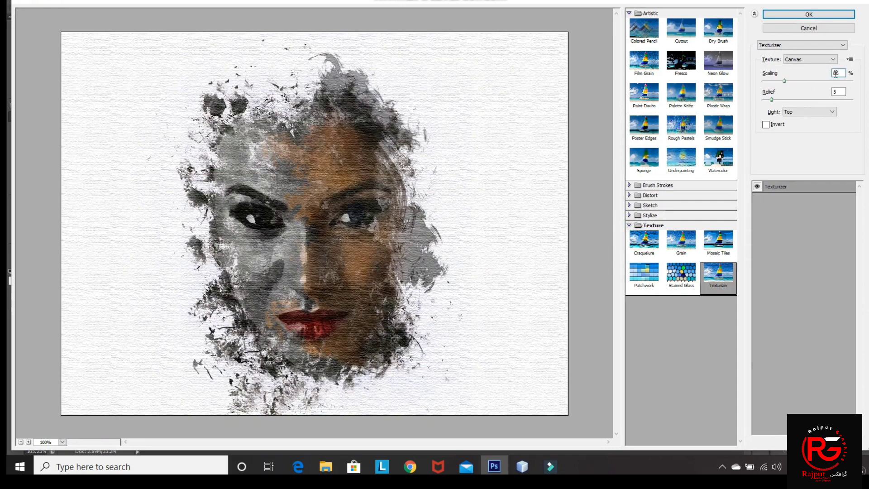
pyautogui.press('BackSpace')
pyautogui.write('5')
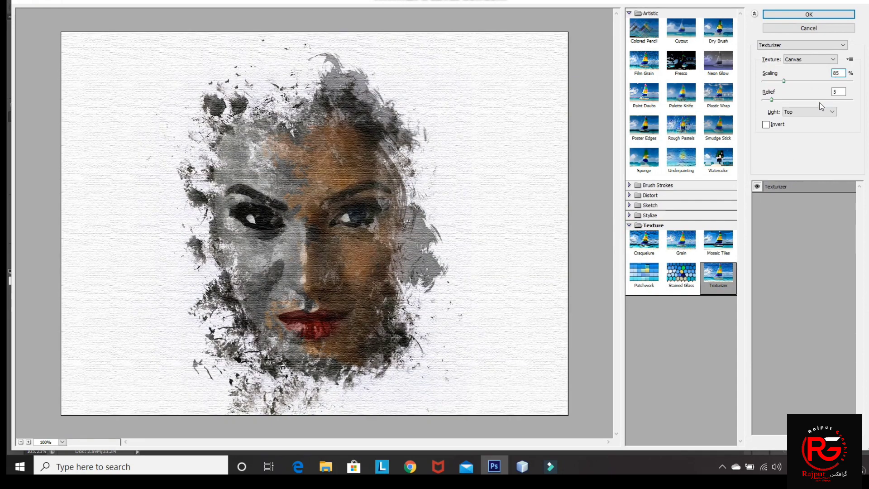
pyautogui.click(780, 15)
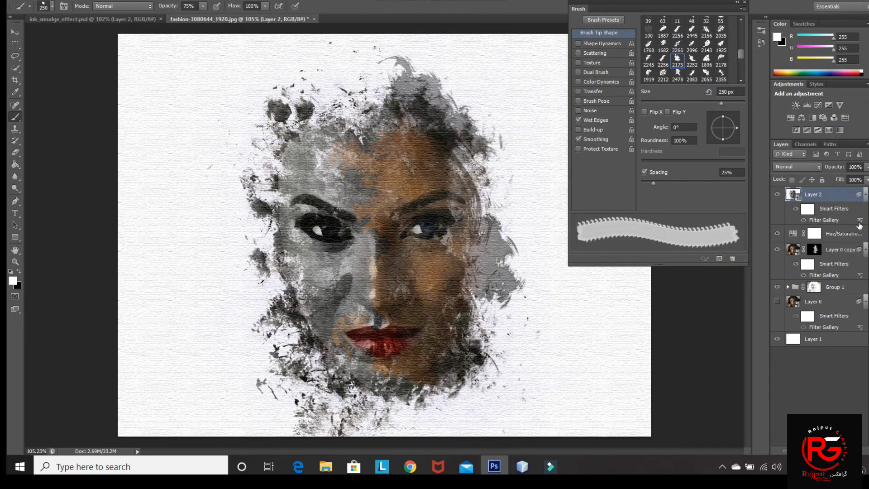
# Set the blending opacity of Layer 2's Filter Gallery smart filter to 50% and put the brush settings away
pyautogui.doubleClick(859, 225)
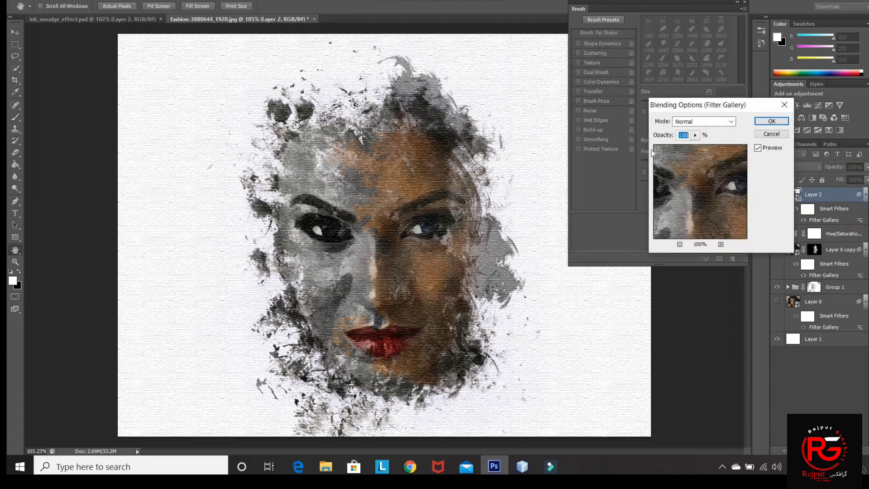
pyautogui.press('BackSpace')
pyautogui.write('50')
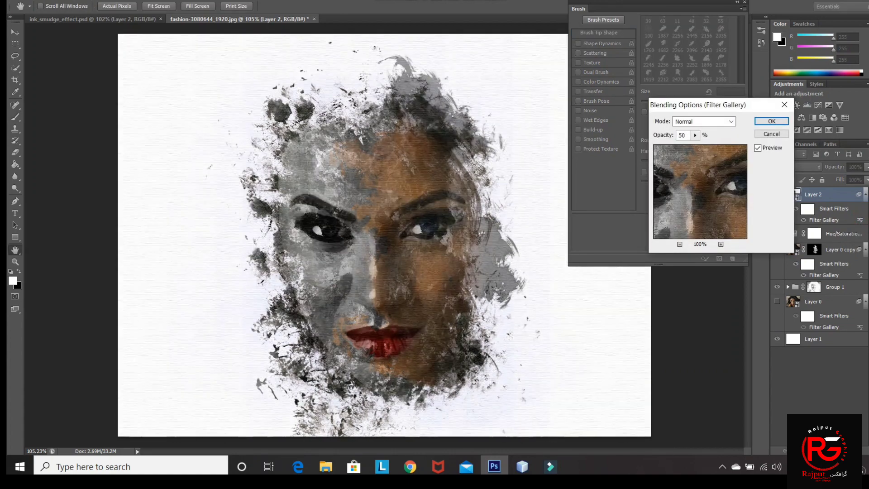
pyautogui.click(770, 122)
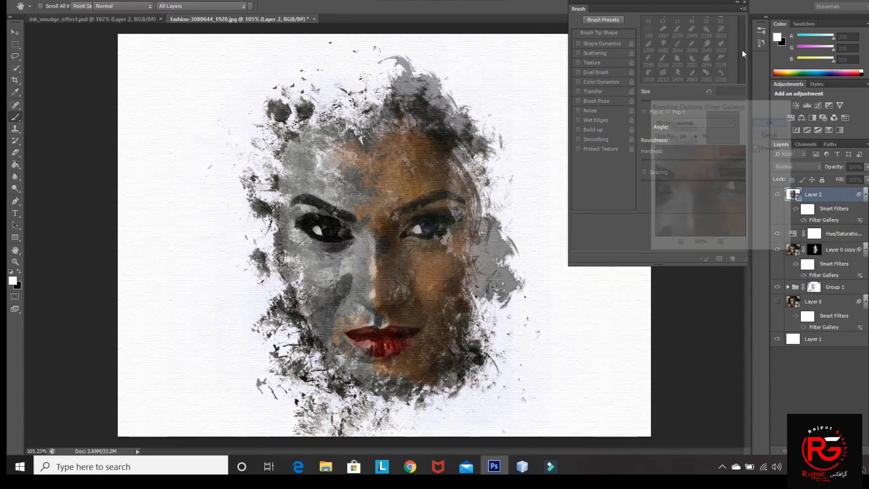
pyautogui.click(736, 3)
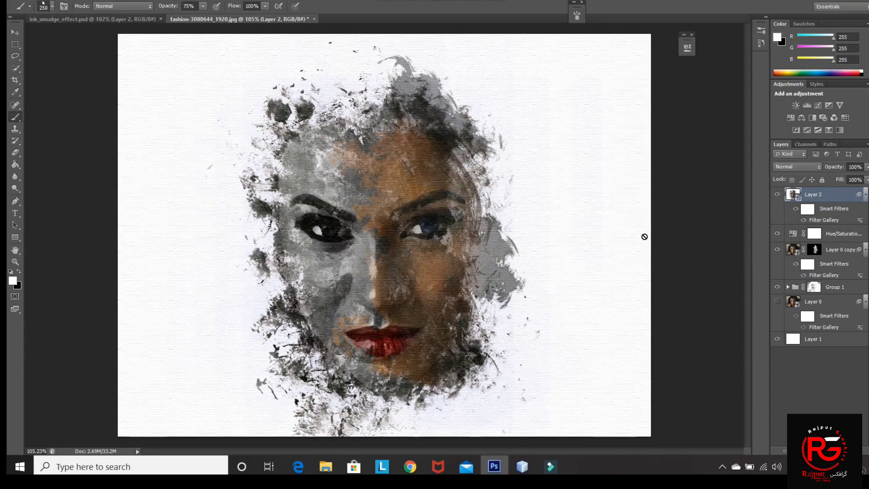